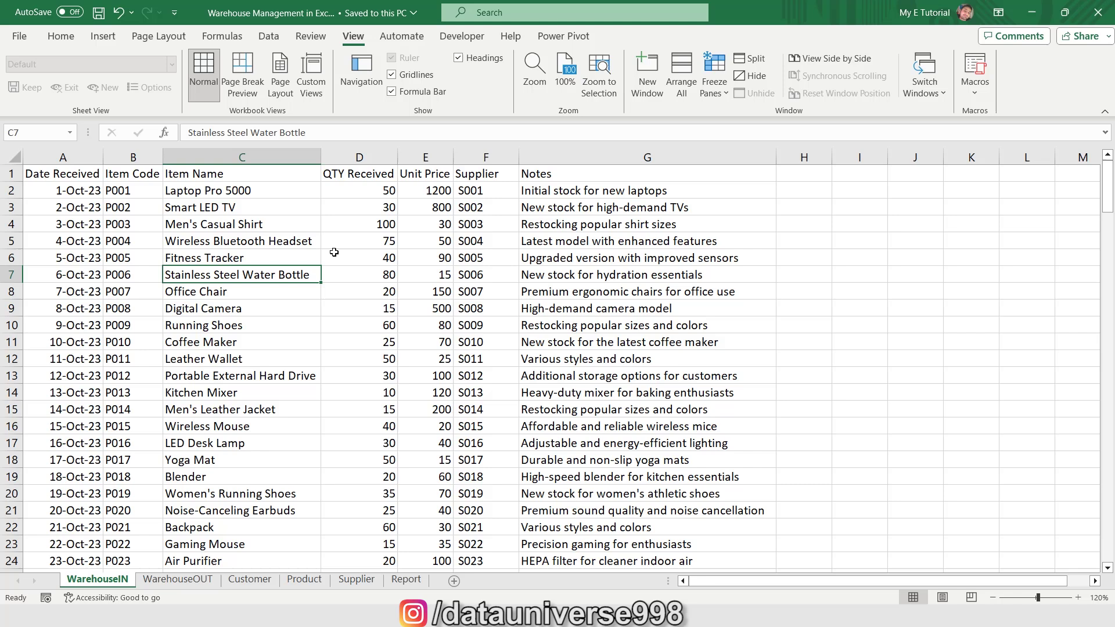
- Convert the WarehouseIN sheet's data into a table with headers named WarehouseIN
key("ctrl+t")
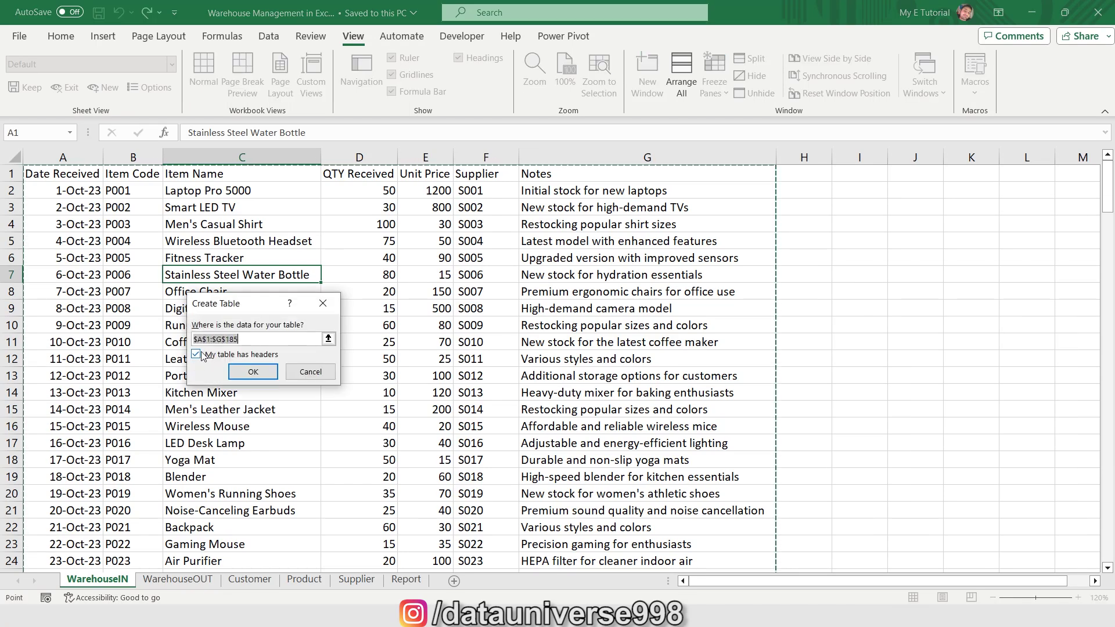
left_click(250, 367)
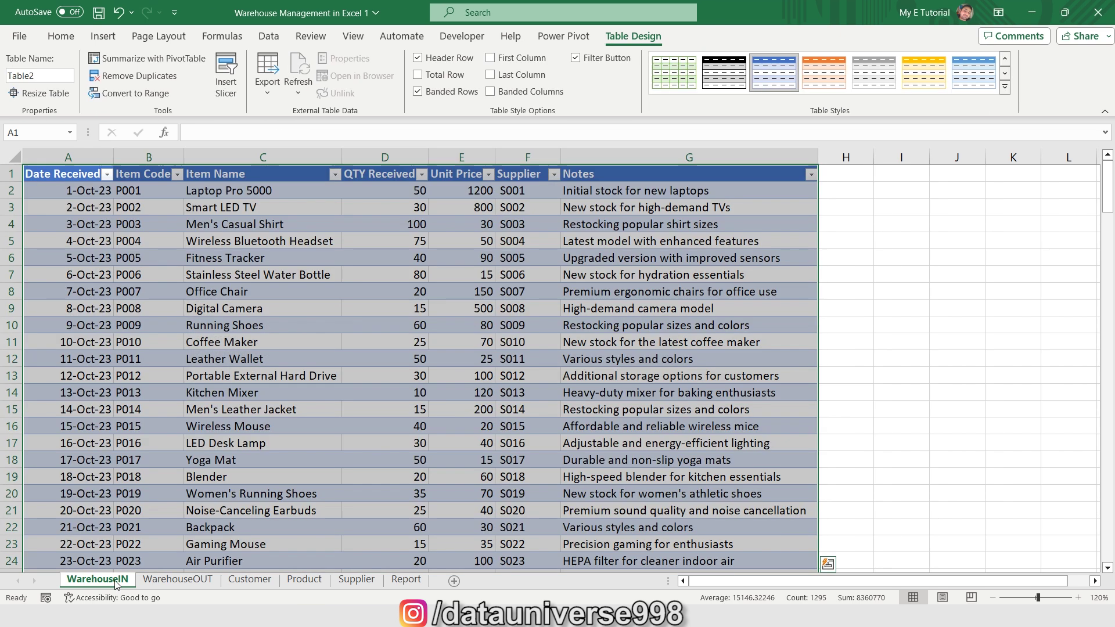
left_click(221, 407)
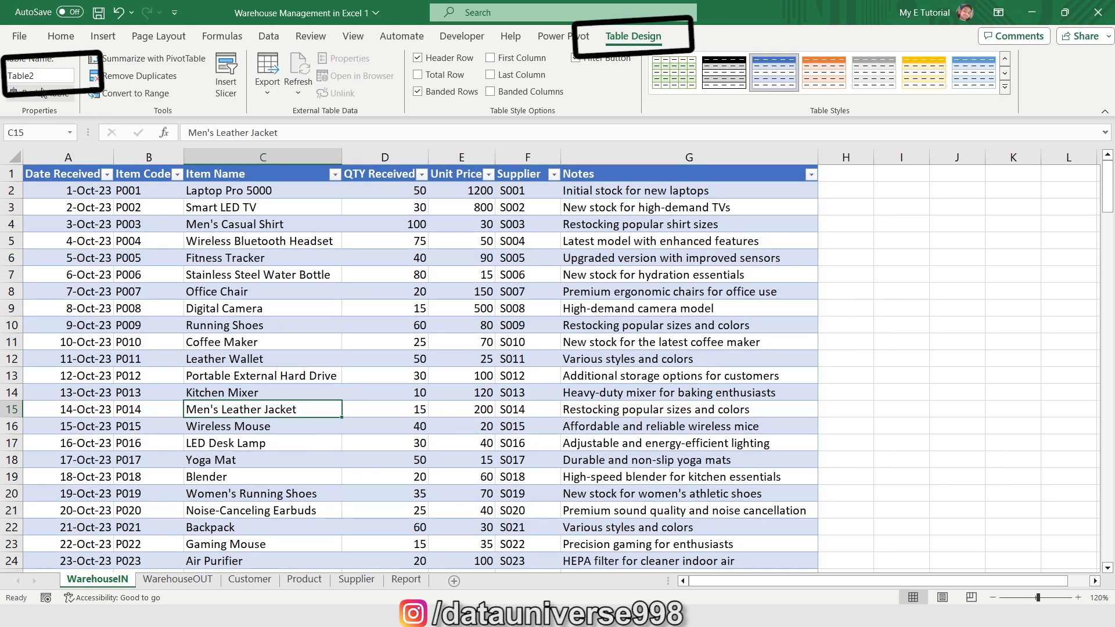
left_click(36, 75)
type("WarehouseIN")
key("Return")
- Convert the WarehouseOUT sheet's range A1:F117 into a table named WarehouseOUT
key("ctrl+Page_Down")
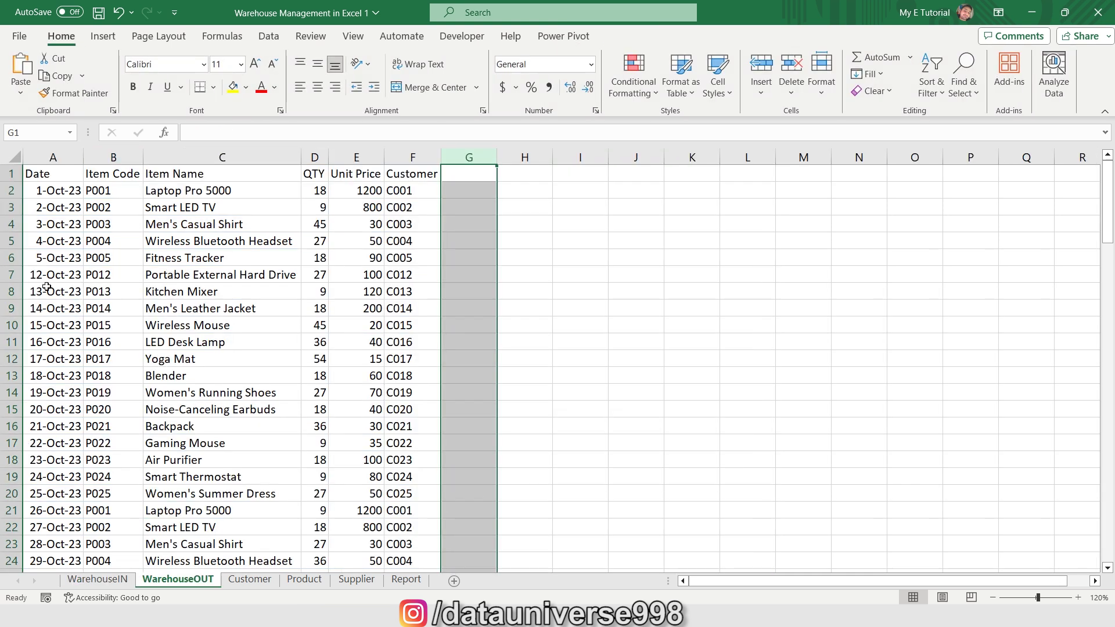
left_click(173, 282)
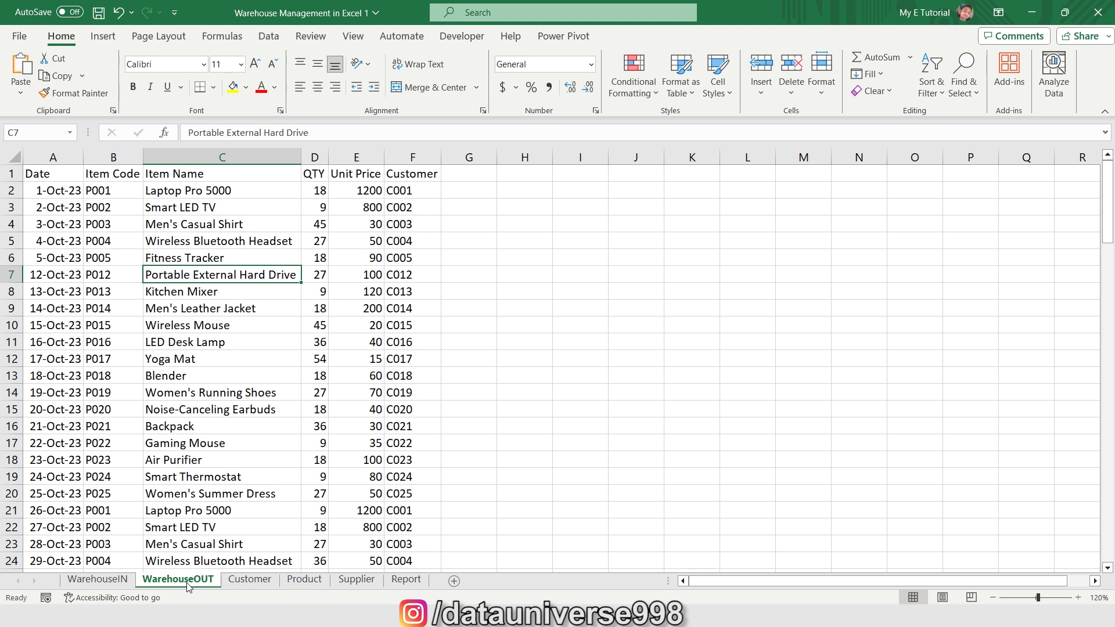
left_click(210, 364)
key("ctrl+t")
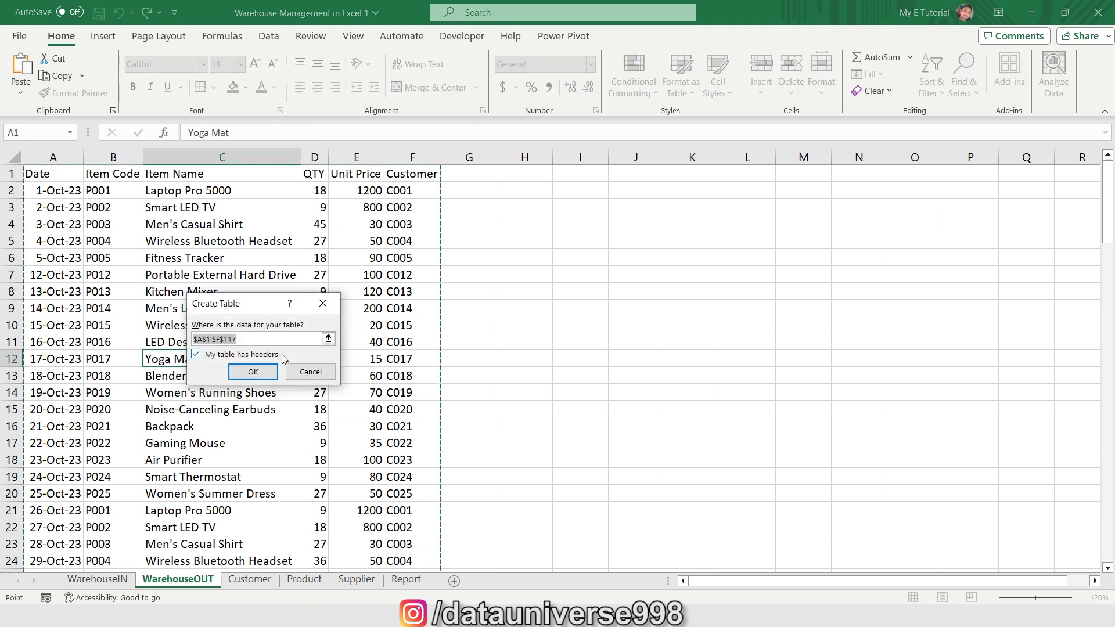
left_click(260, 380)
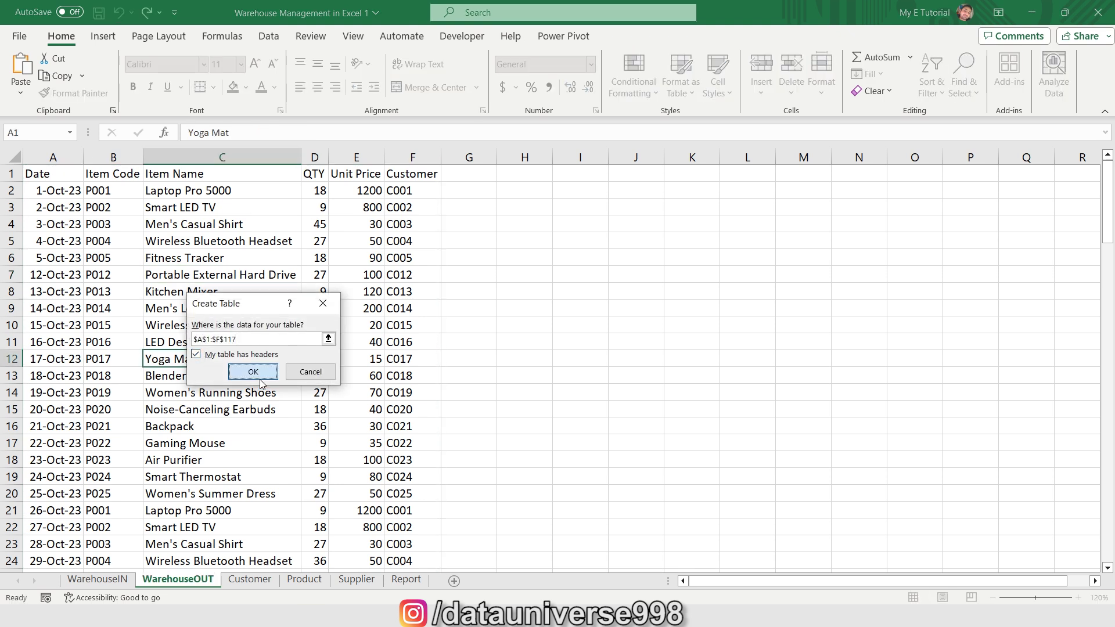
left_click(56, 76)
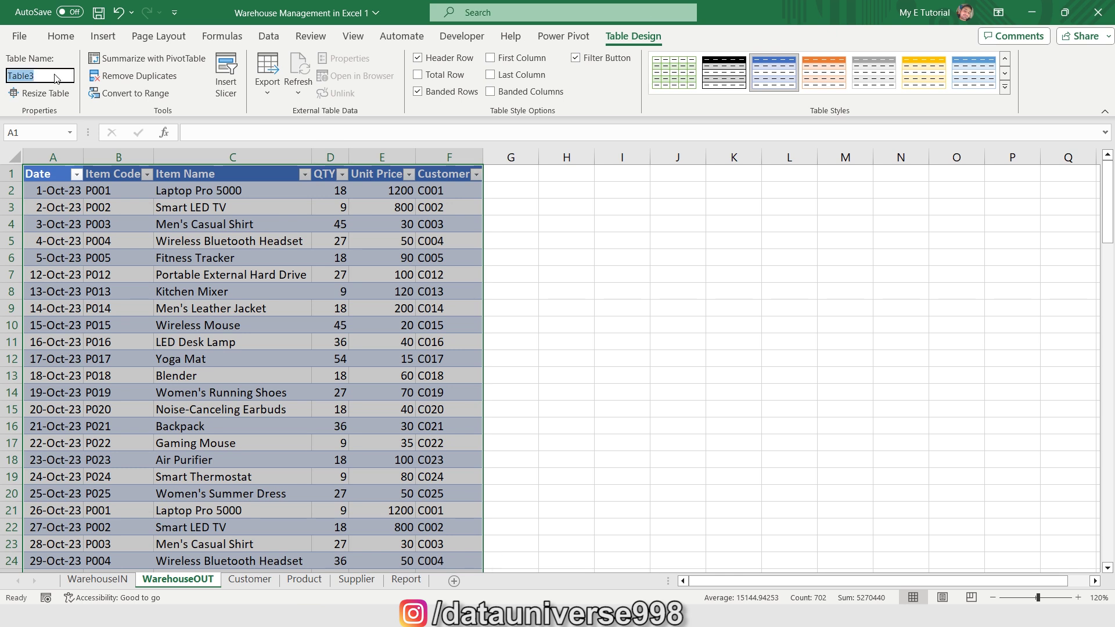
type("WarehouseOUT")
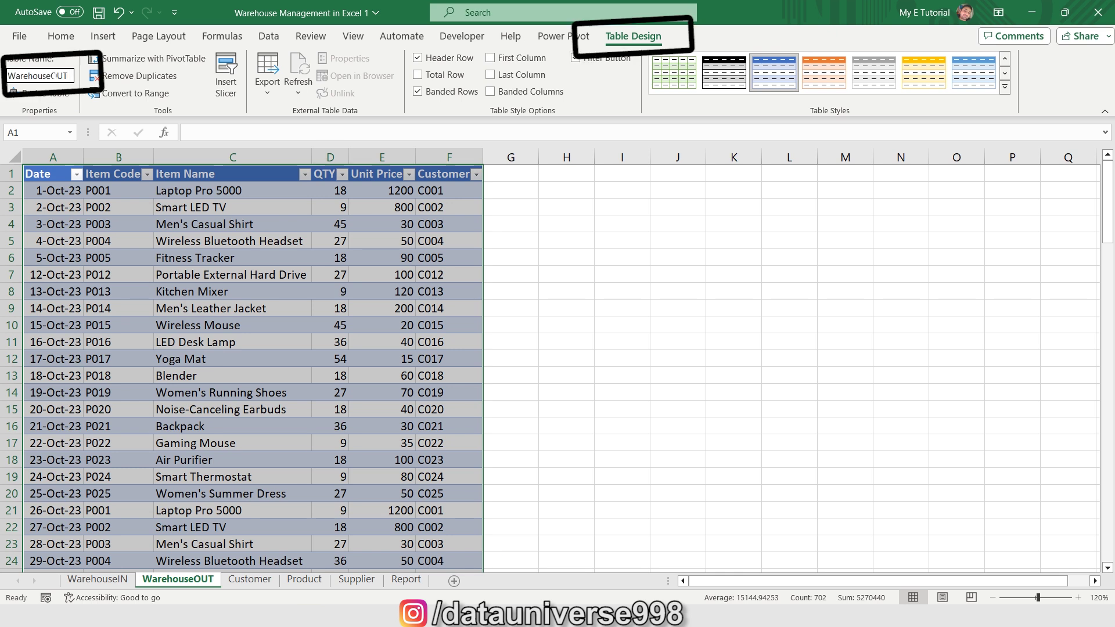
key("Return")
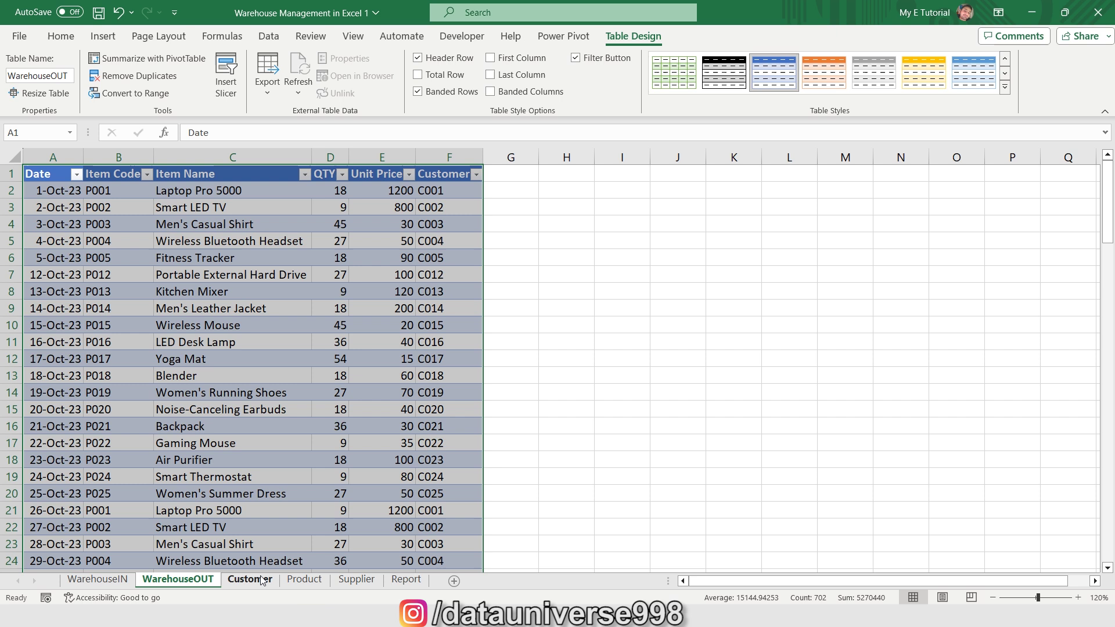
- Turn the Customer sheet's data into a table with headers named Customer
left_click(263, 579)
left_click(276, 401)
key("ctrl+t")
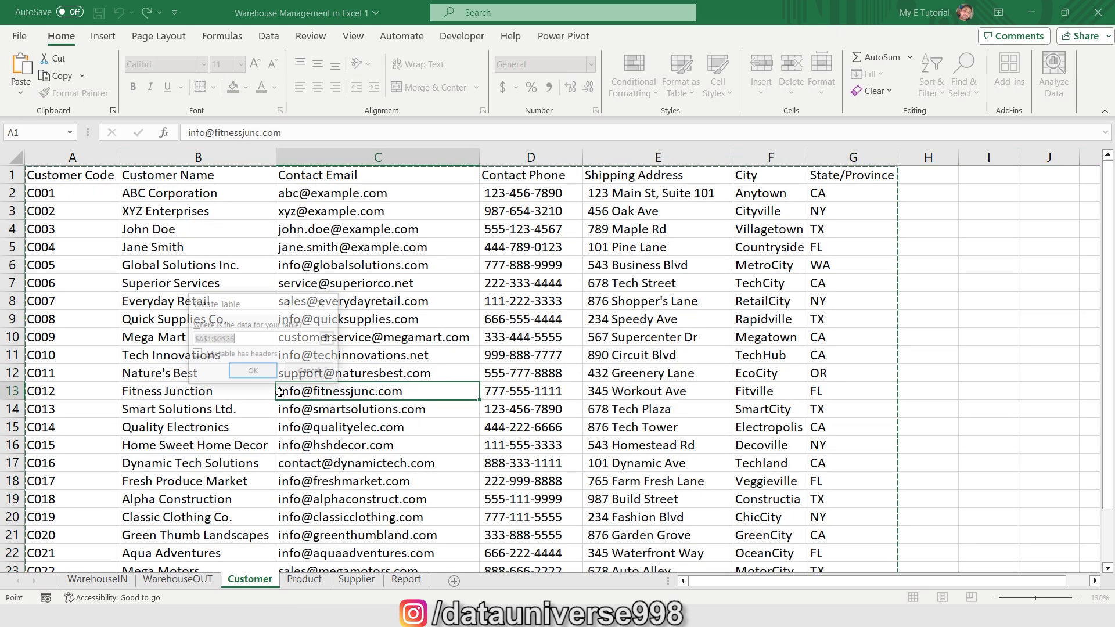
left_click(215, 356)
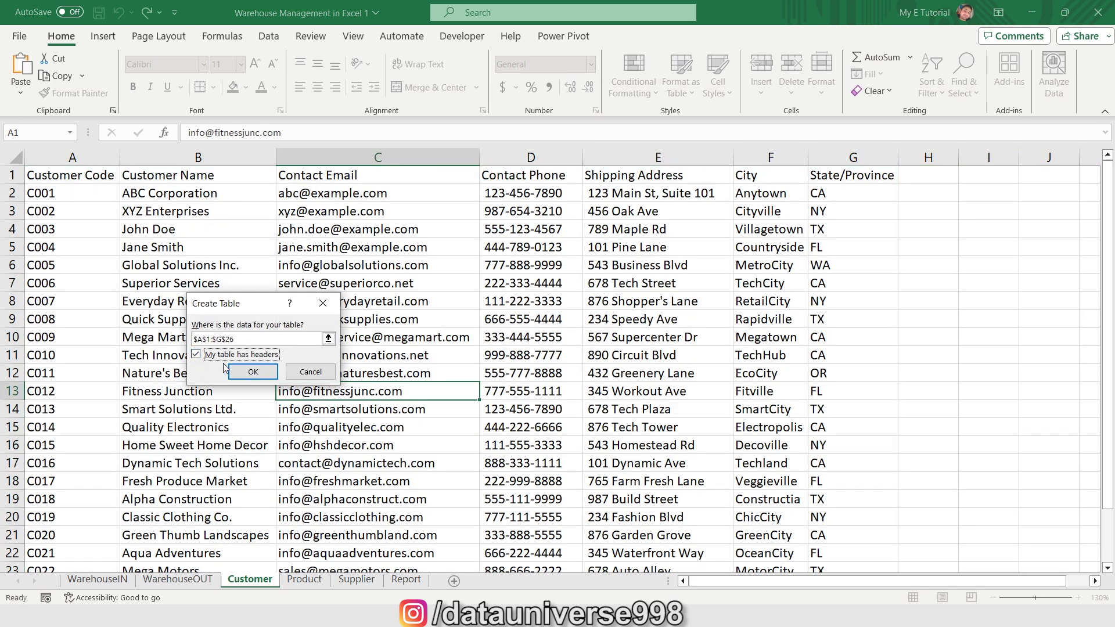
left_click(253, 372)
left_click(61, 77)
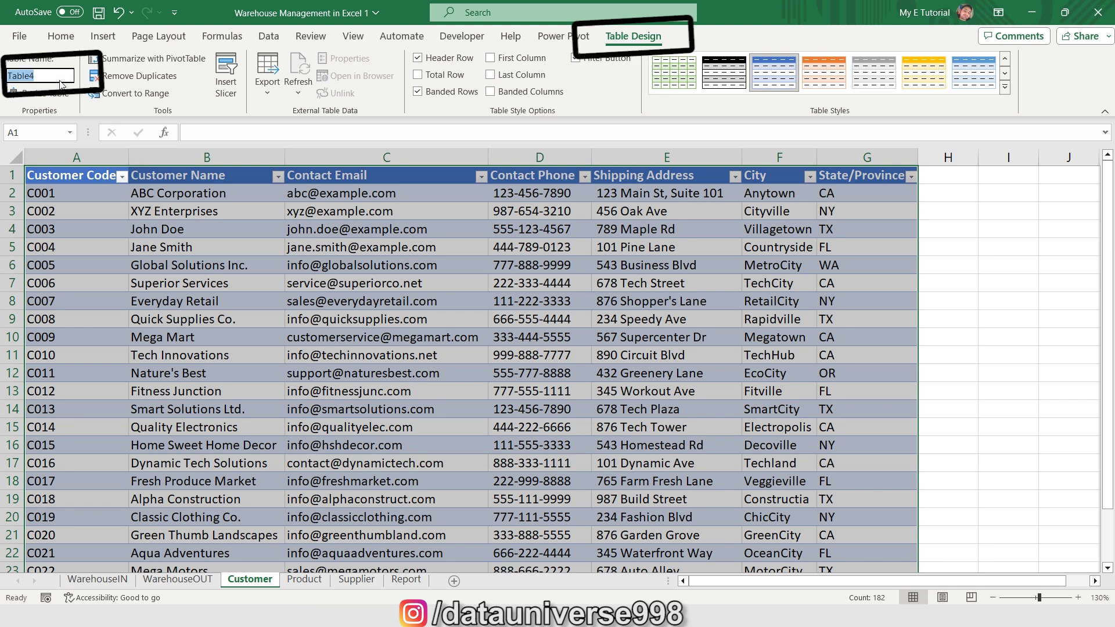
type("Customer")
key("Return")
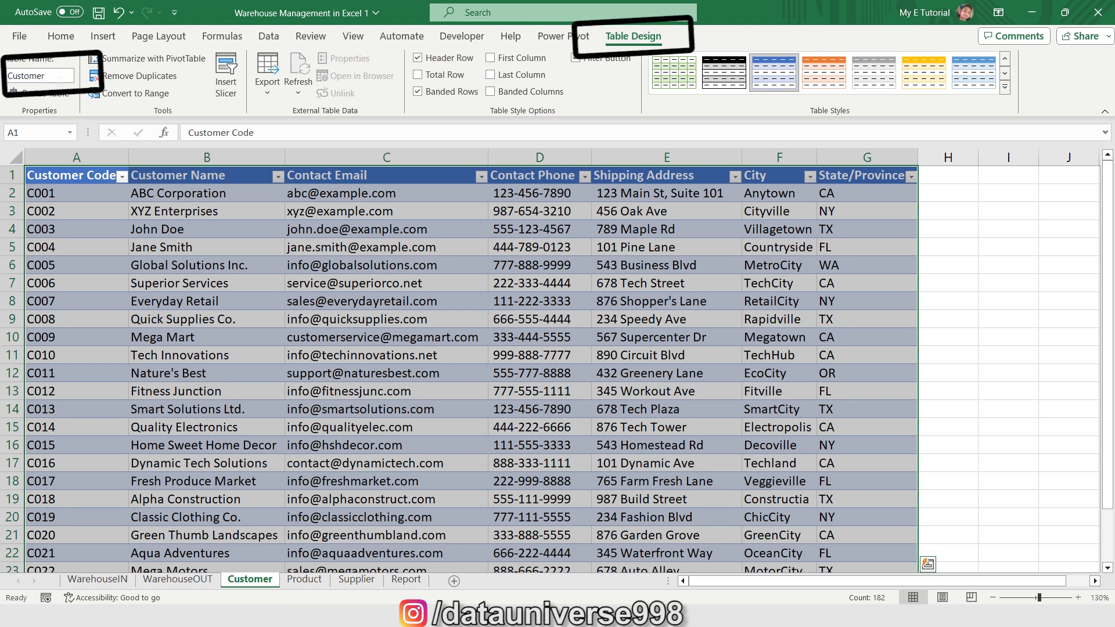
- Turn the Product sheet's data into a table and rename it Product
left_click(304, 580)
left_click(295, 426)
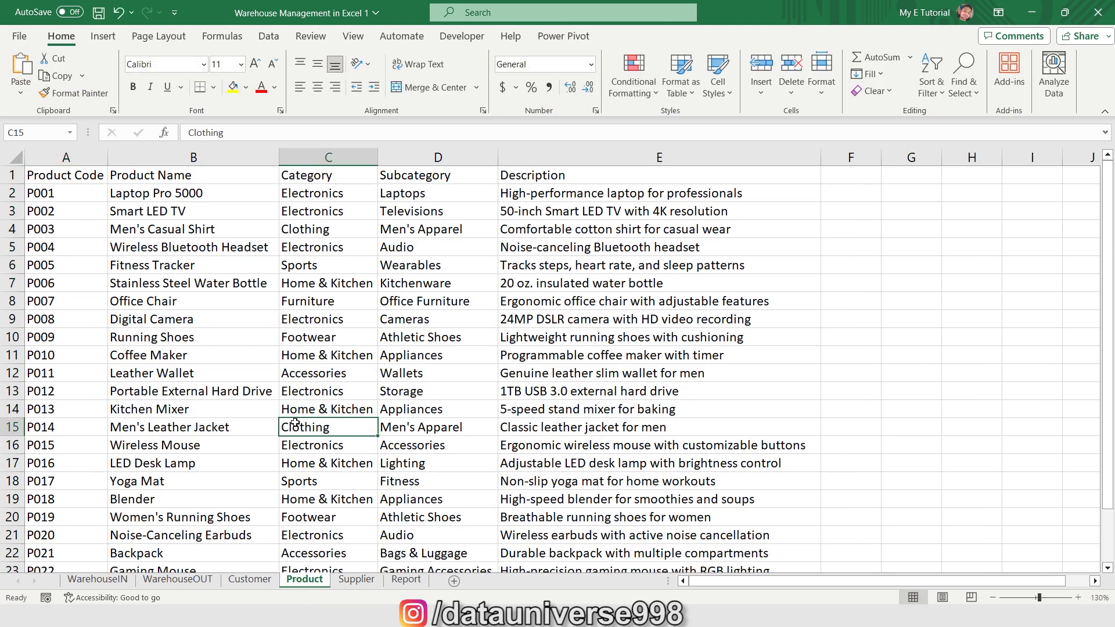
key("ctrl+t")
left_click(253, 373)
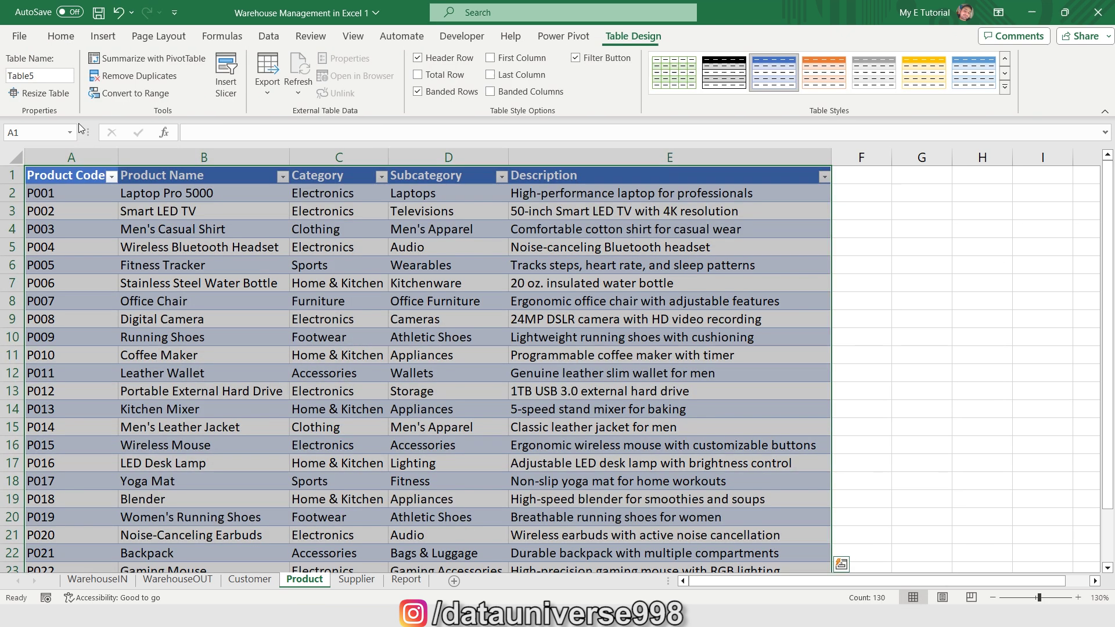
left_click(40, 76)
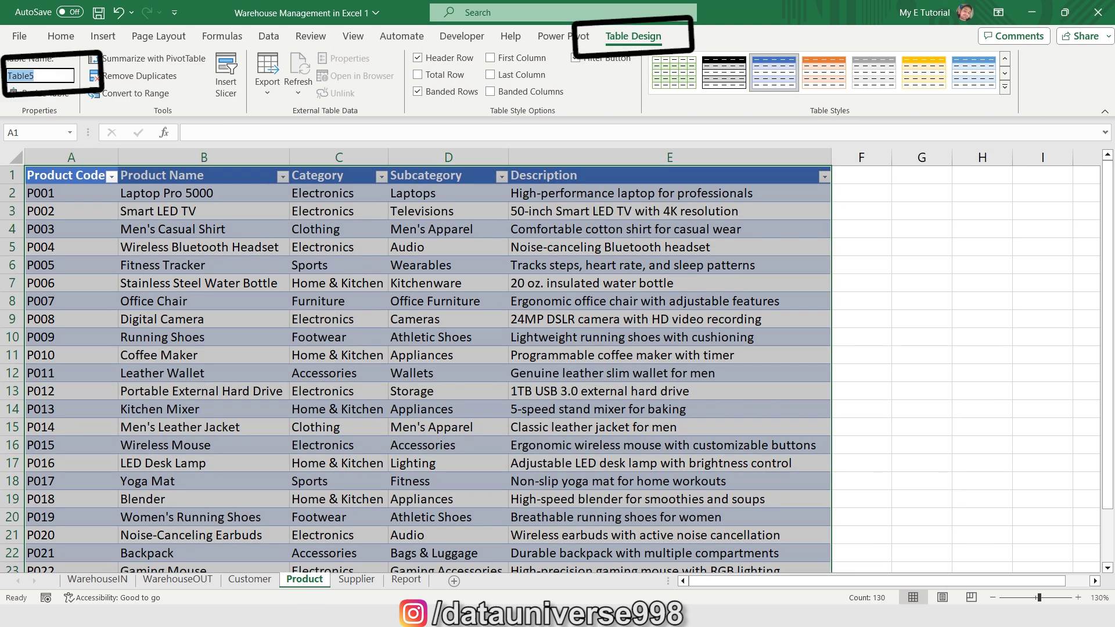
type("Product")
- Turn the Supplier sheet's range A1:H26 into a table named Supplier
left_click(353, 580)
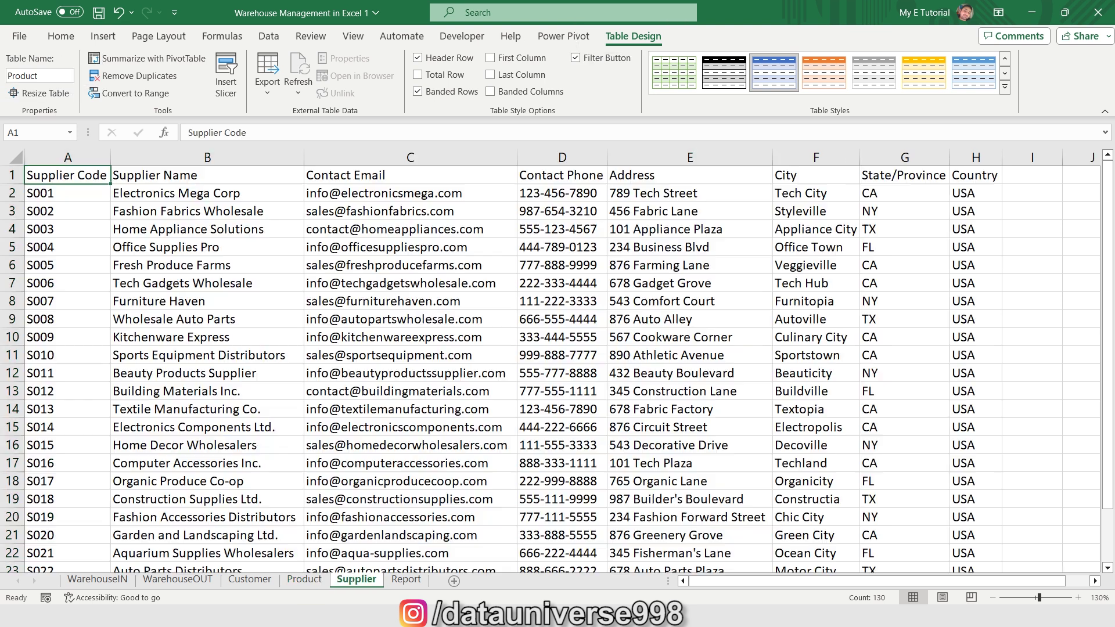
left_click(326, 395)
key("ctrl+t")
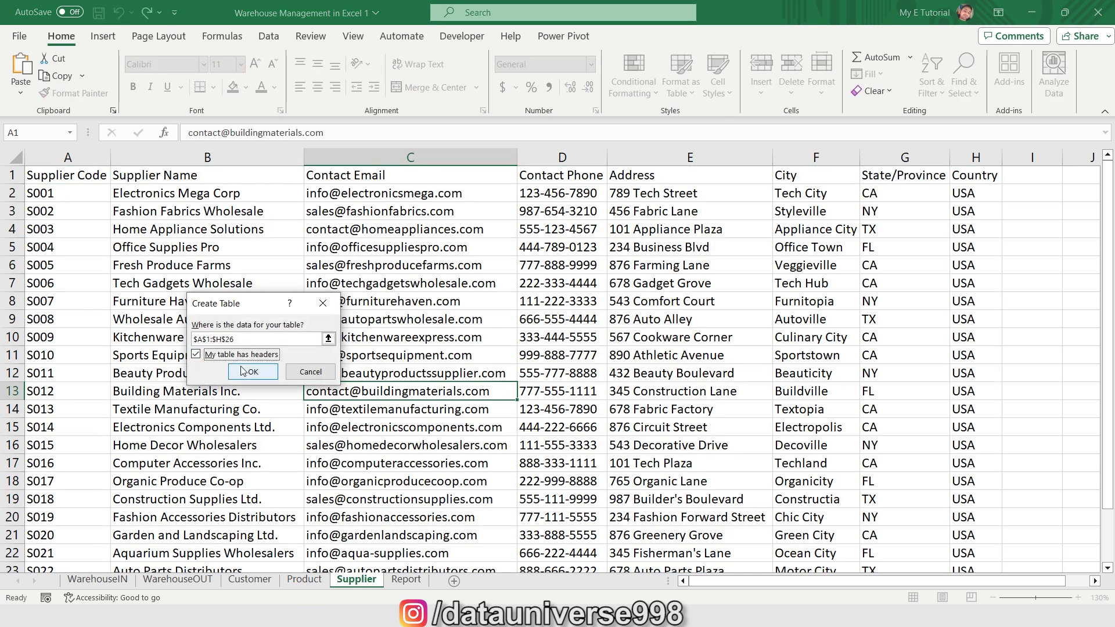
left_click(243, 372)
left_click(40, 75)
type("Supplier")
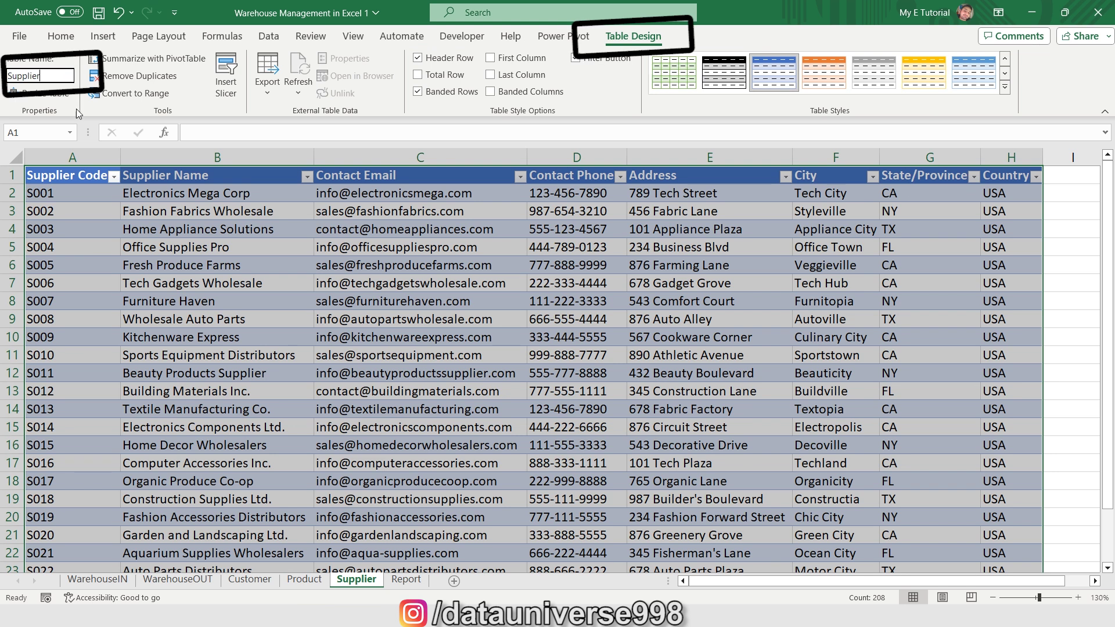
key("Return")
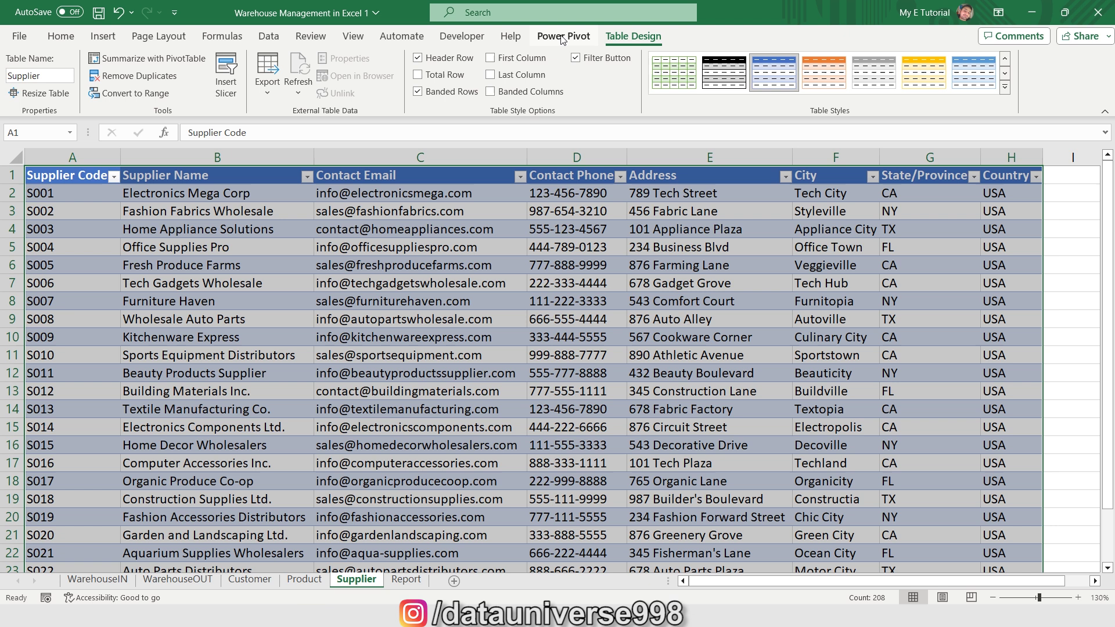
- Add the Supplier, Product, Customer, WarehouseOUT and WarehouseIN tables to the Power Pivot data model
left_click(581, 38)
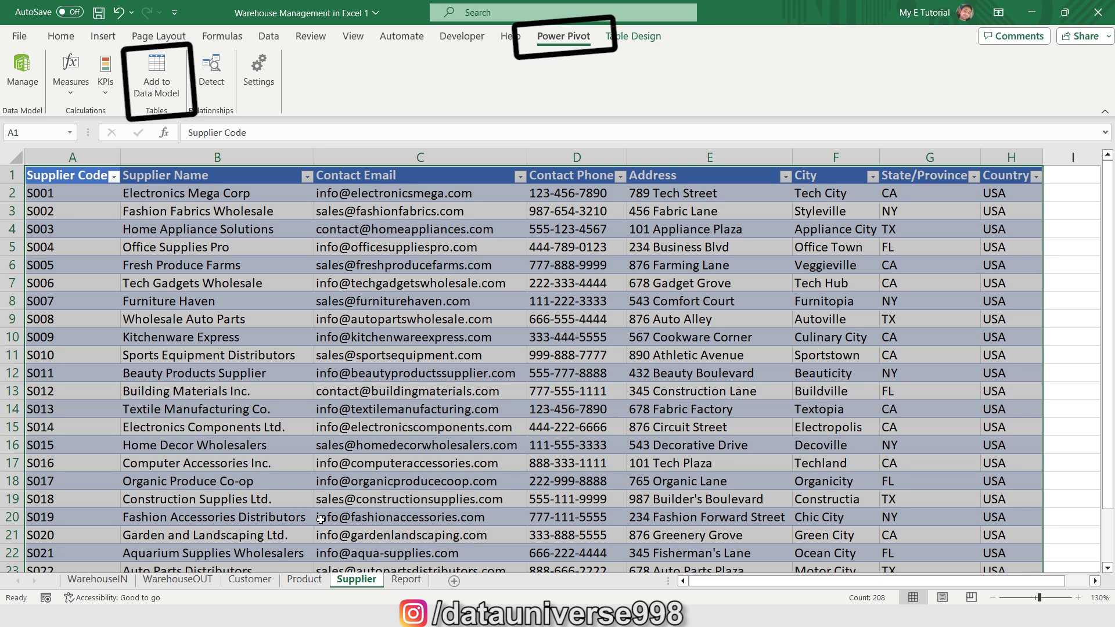
left_click(158, 87)
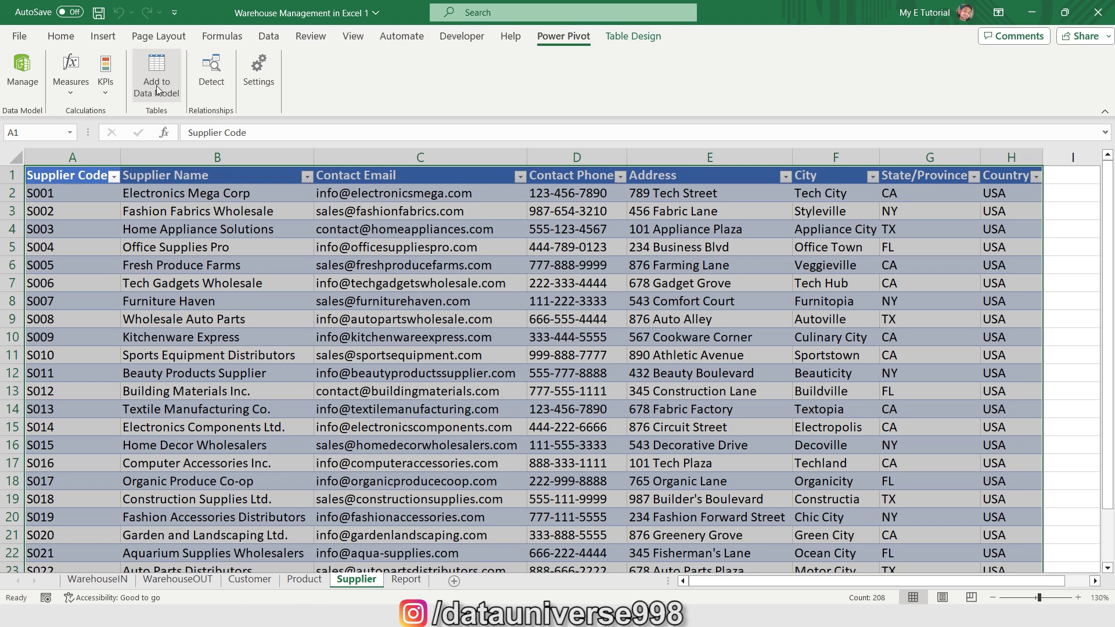
key("ctrl+Page_Up")
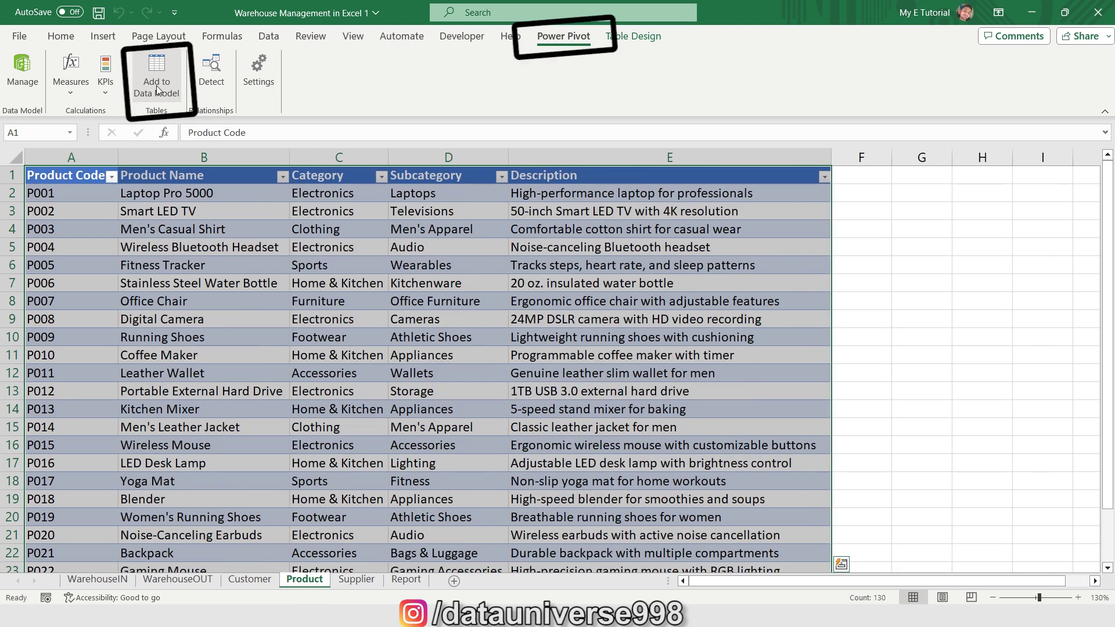
left_click(158, 90)
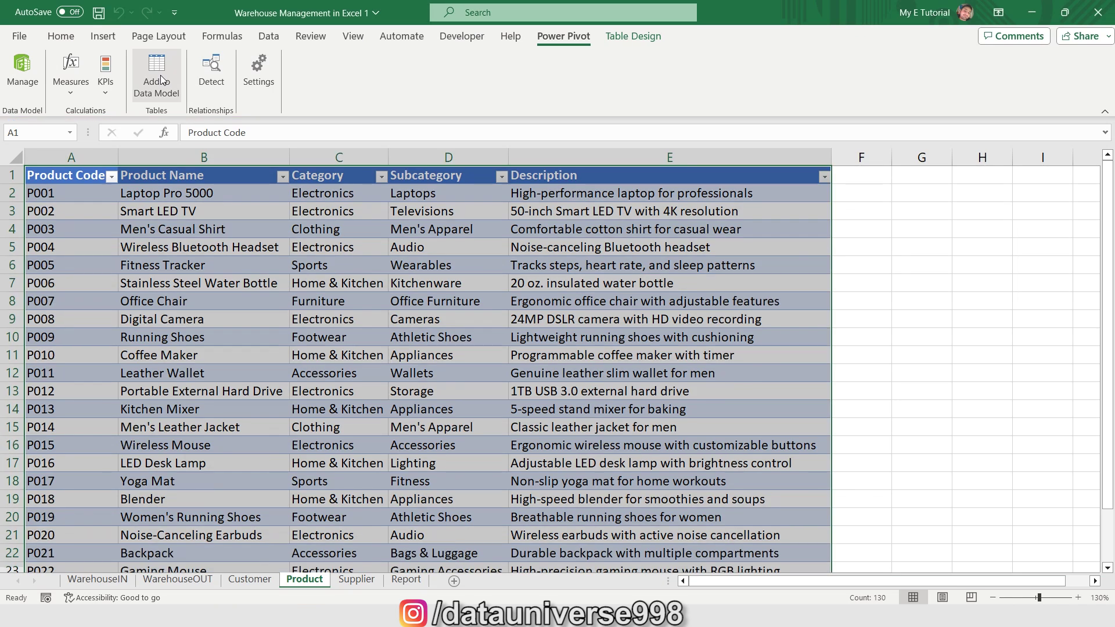
key("ctrl+Page_Up")
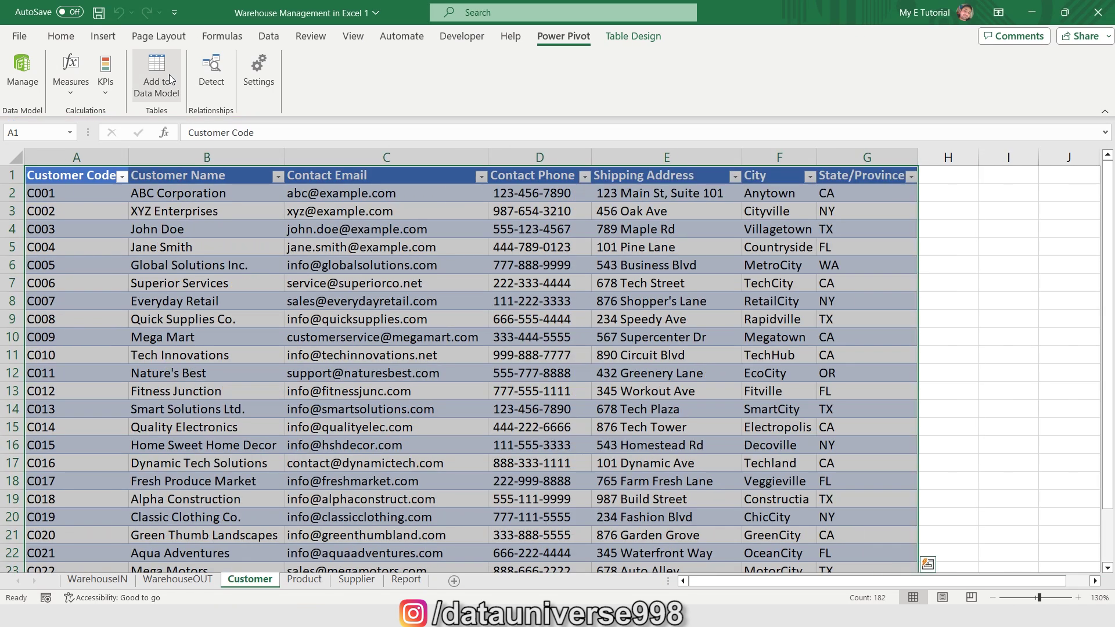
left_click(163, 80)
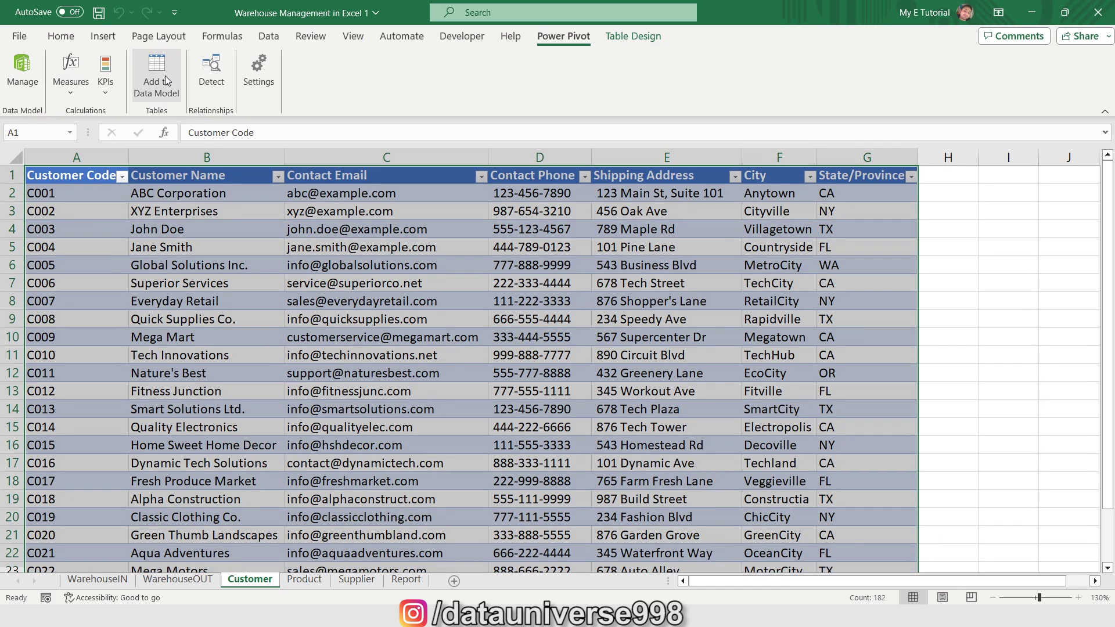
key("ctrl+Page_Up")
left_click(165, 76)
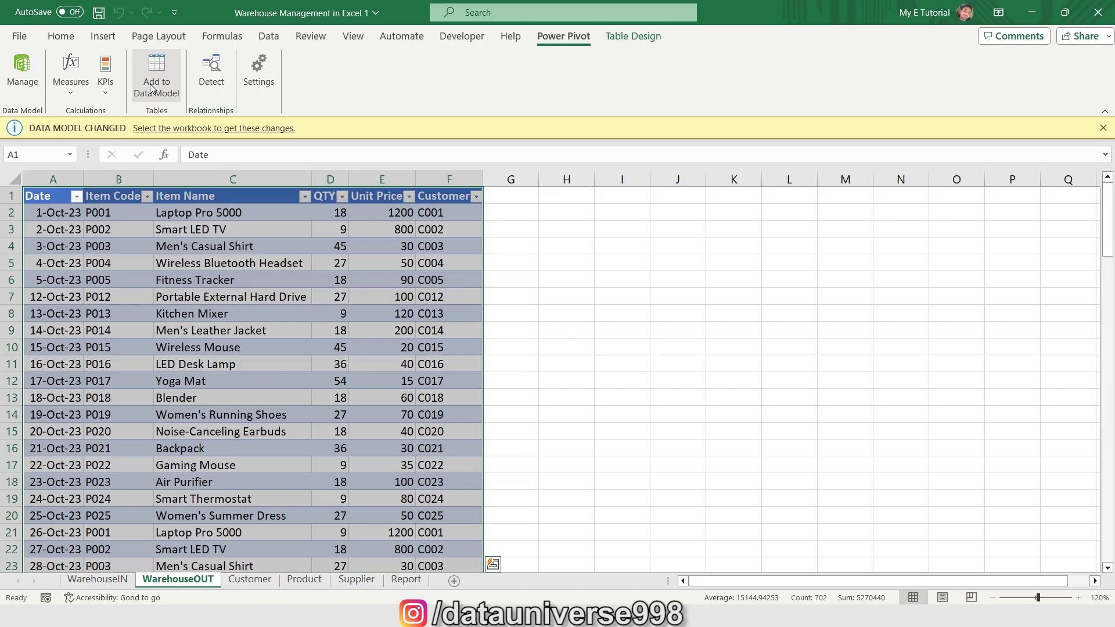
key("ctrl+Page_Up")
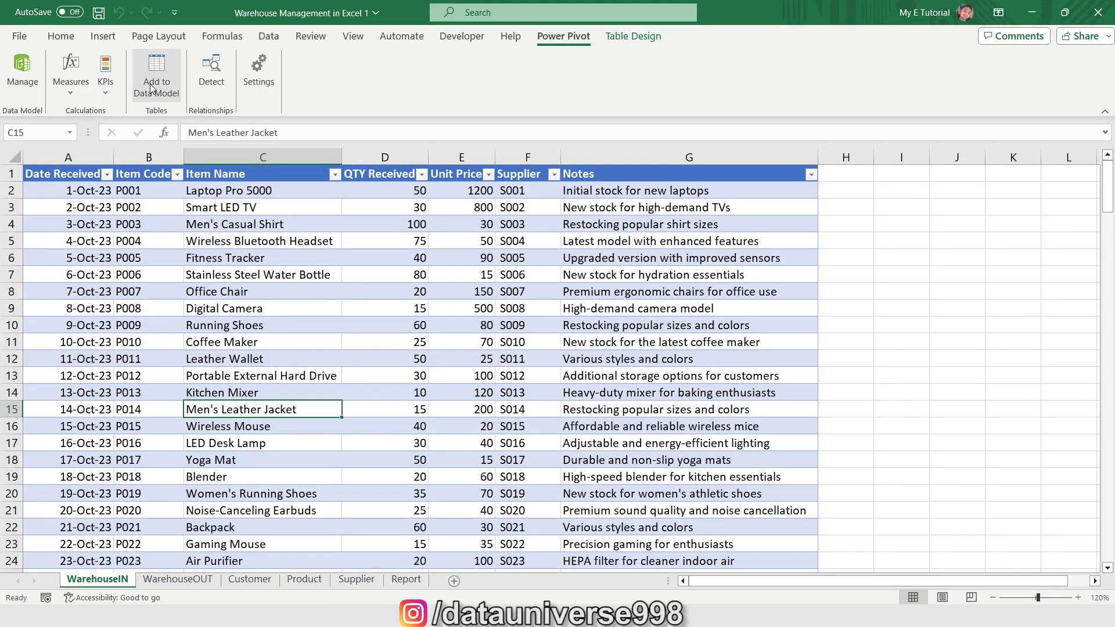
left_click(154, 80)
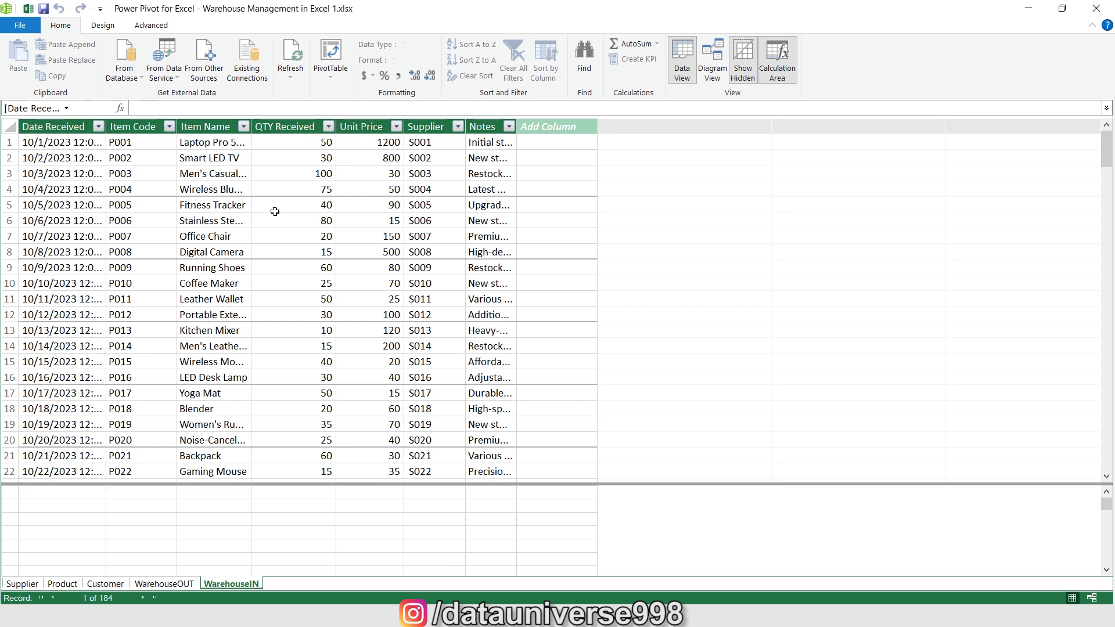
- Create a new 365-row Calendar date table and switch the model to Diagram View
left_click(102, 25)
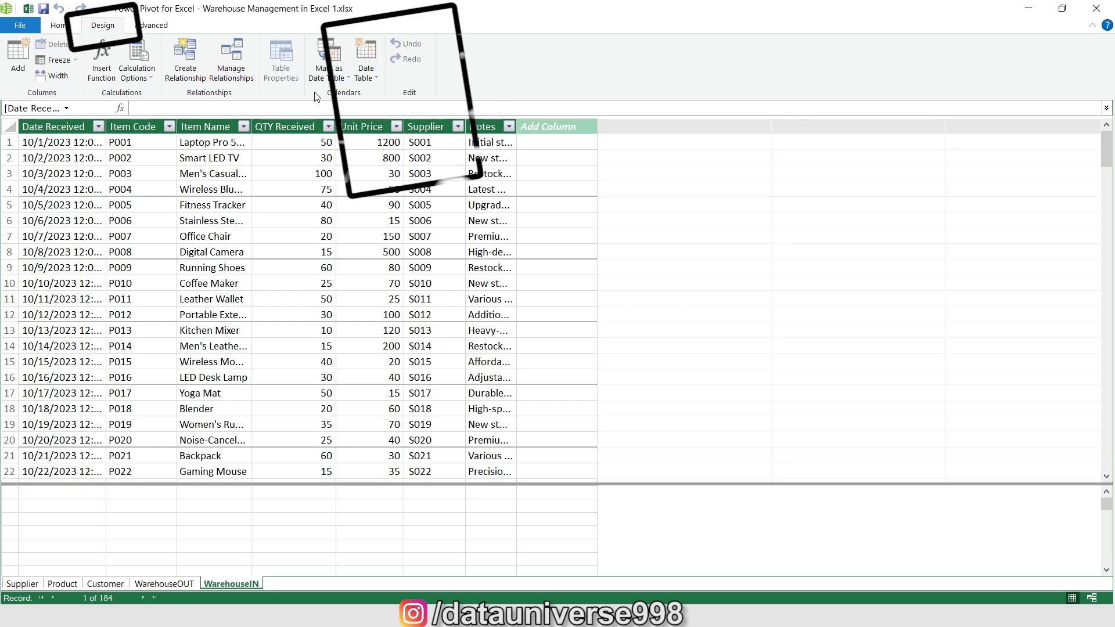
left_click(365, 82)
left_click(376, 91)
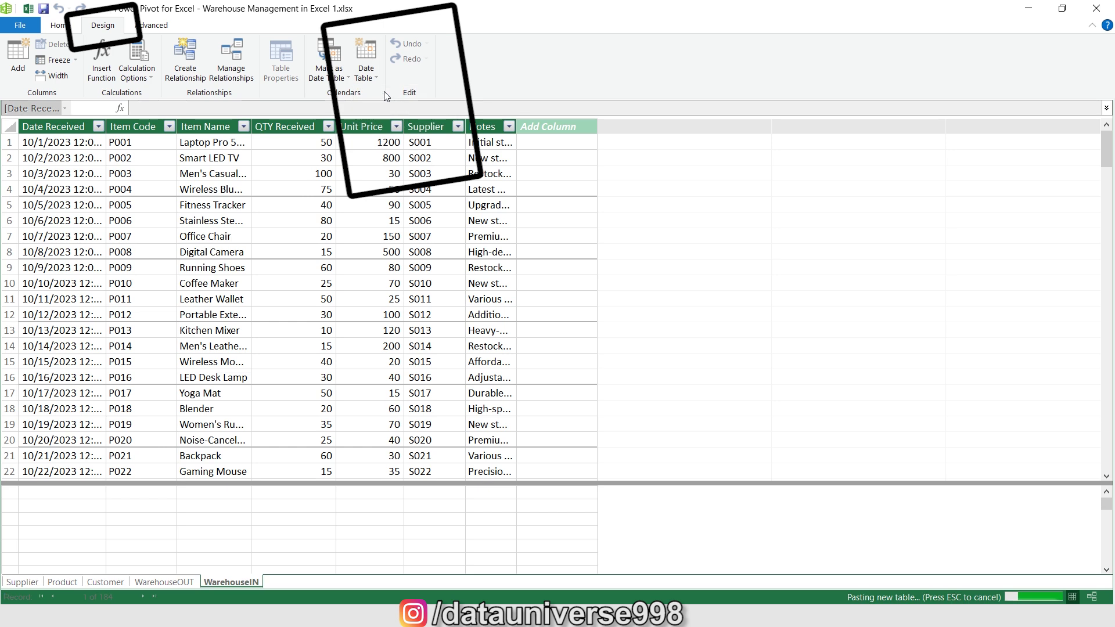
left_click(65, 26)
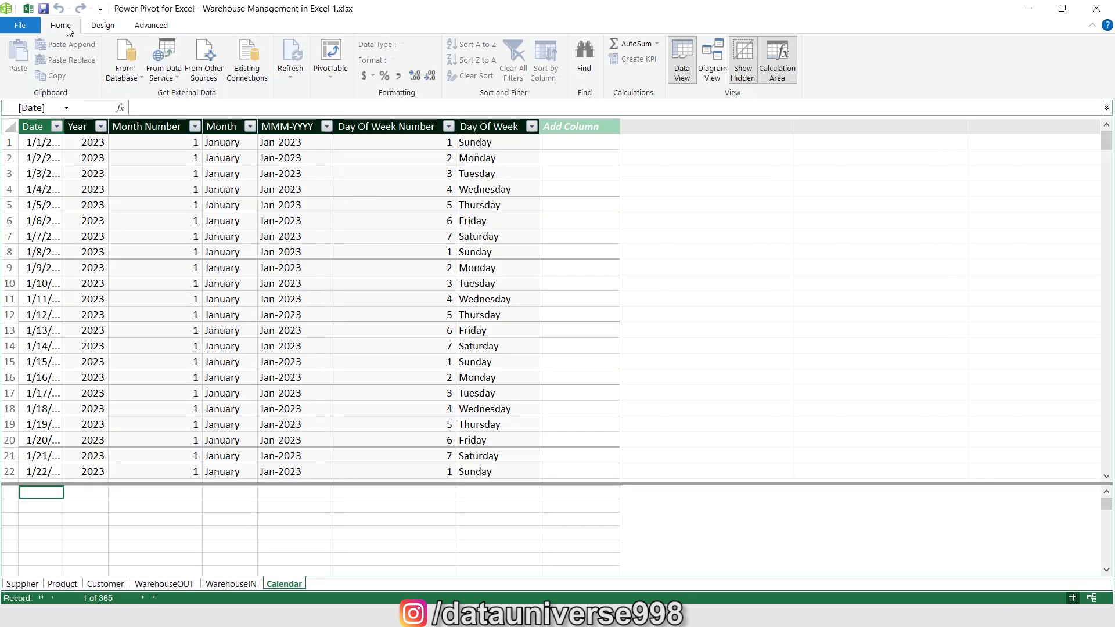
left_click(712, 61)
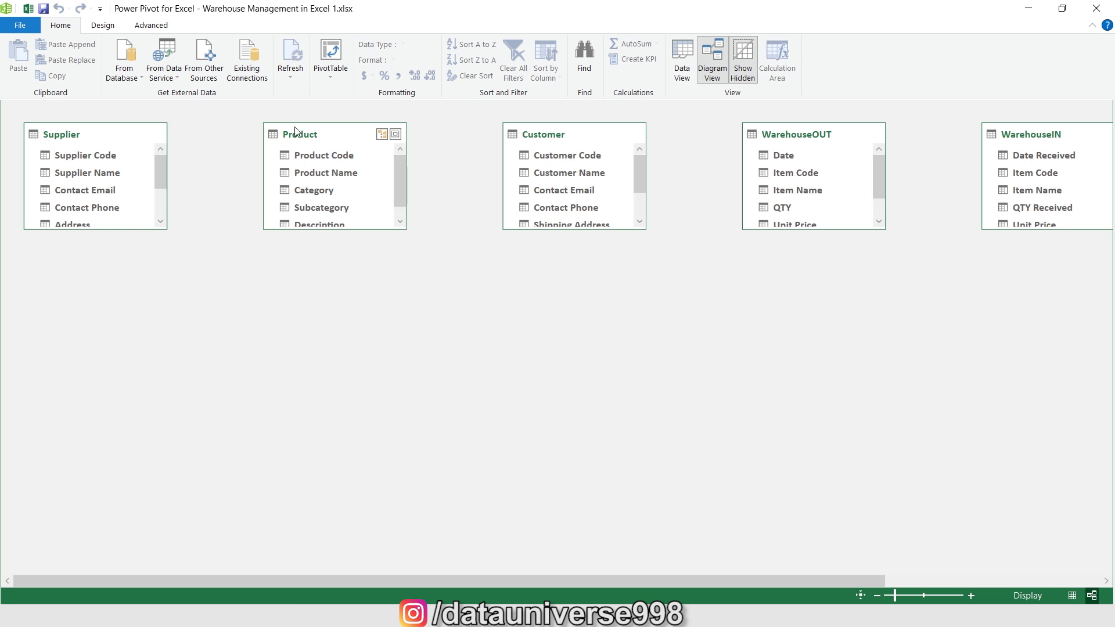
- Arrange the diagram: Supplier, Product, Customer stacked left, warehouse tables central, Calendar beside them
left_click_drag(275, 132, 36, 257)
left_click_drag(546, 134, 68, 395)
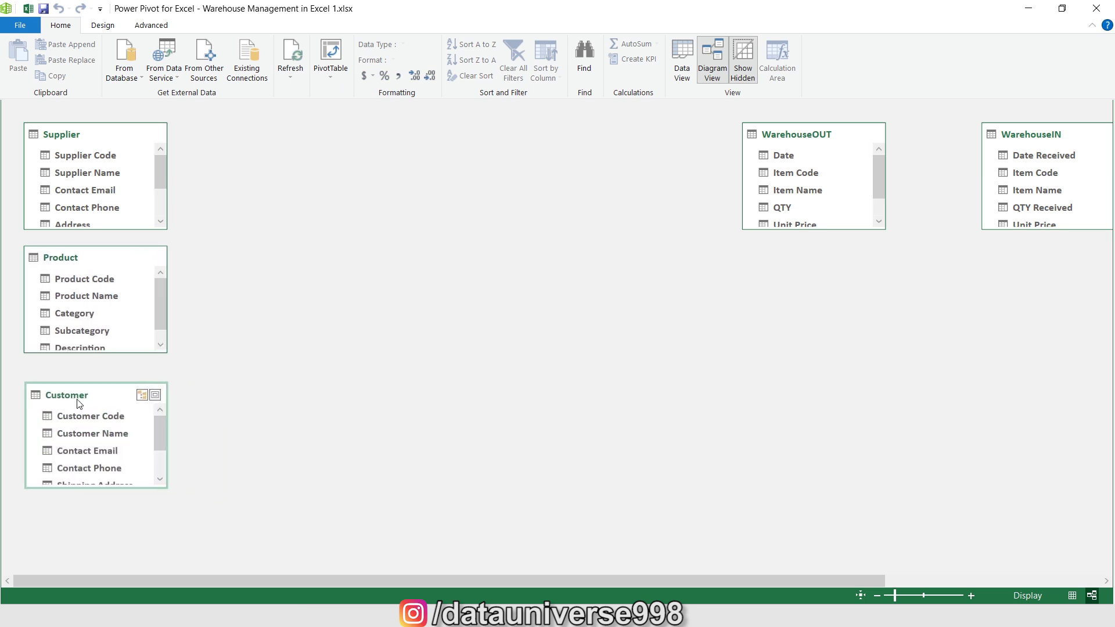
left_click_drag(769, 134, 408, 145)
left_click_drag(1047, 139, 601, 147)
left_click_drag(506, 146, 359, 134)
left_click_drag(581, 143, 443, 135)
left_click_drag(407, 581, 624, 580)
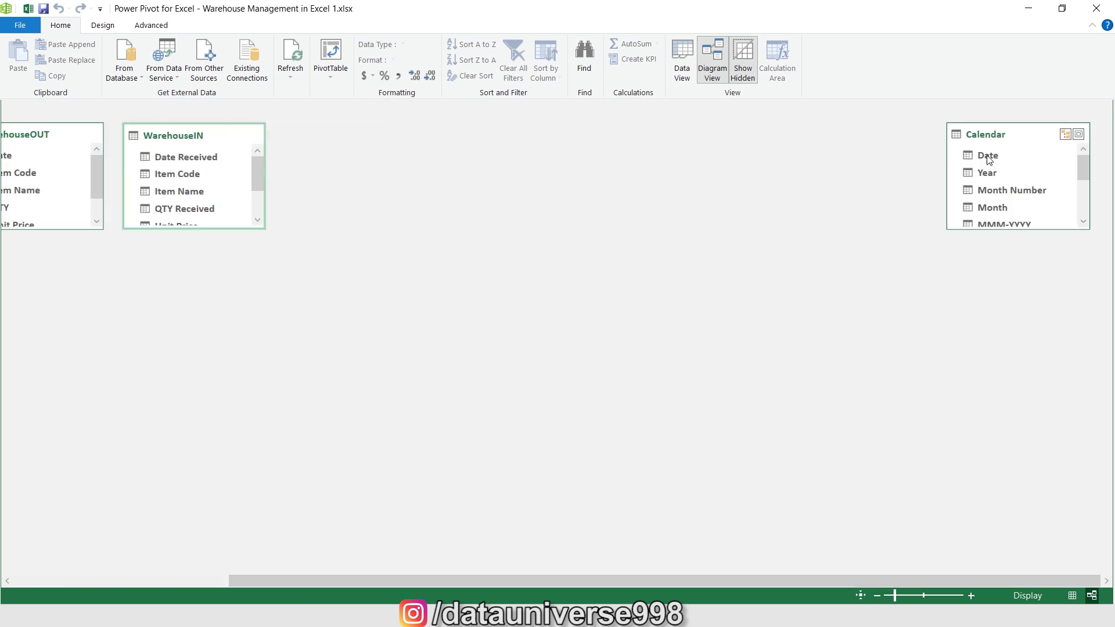
left_click_drag(981, 134, 610, 151)
left_click_drag(314, 229, 313, 431)
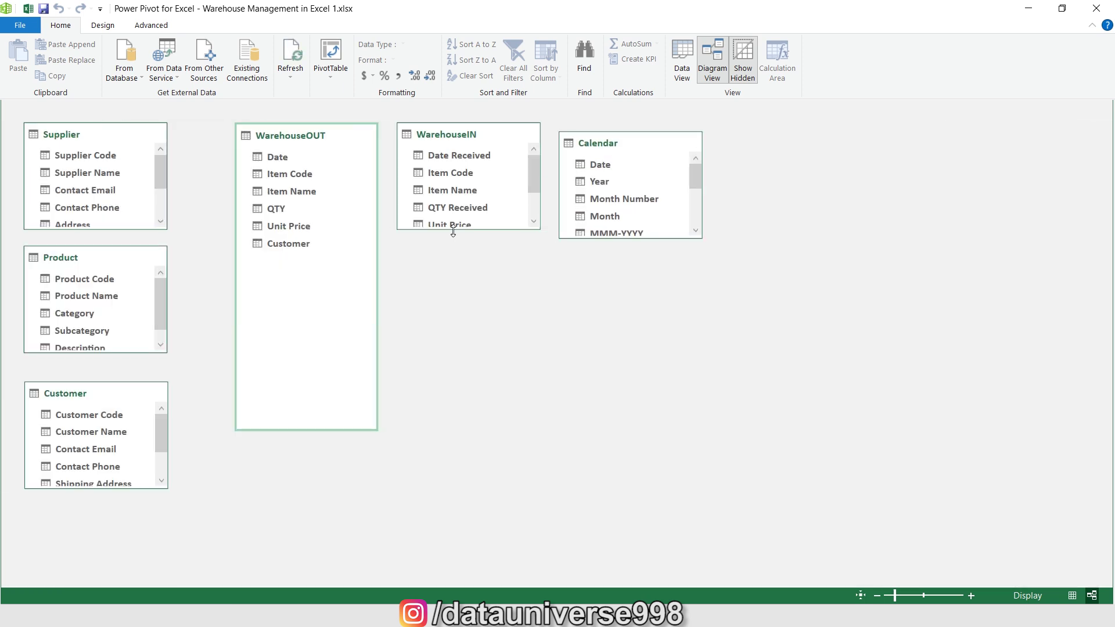
left_click_drag(451, 229, 451, 425)
left_click_drag(65, 394, 65, 368)
scroll(210, 237, "up", 1)
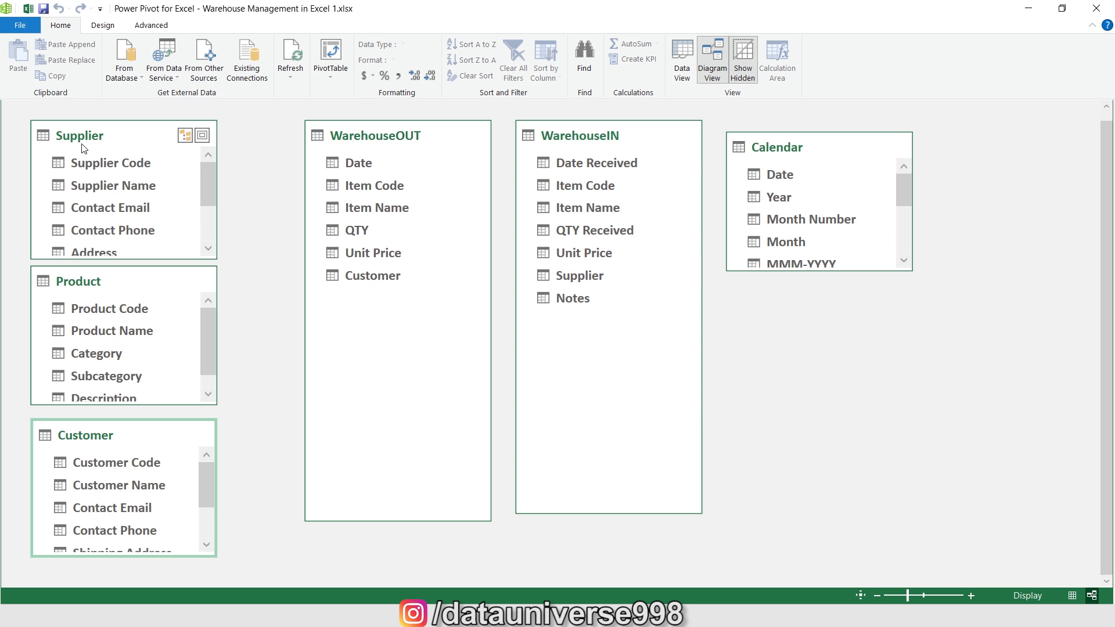
- Relate Supplier, Product, Customer codes and Calendar Date to the matching WarehouseIN and WarehouseOUT fields
left_click_drag(123, 166, 556, 275)
left_click_drag(174, 308, 357, 189)
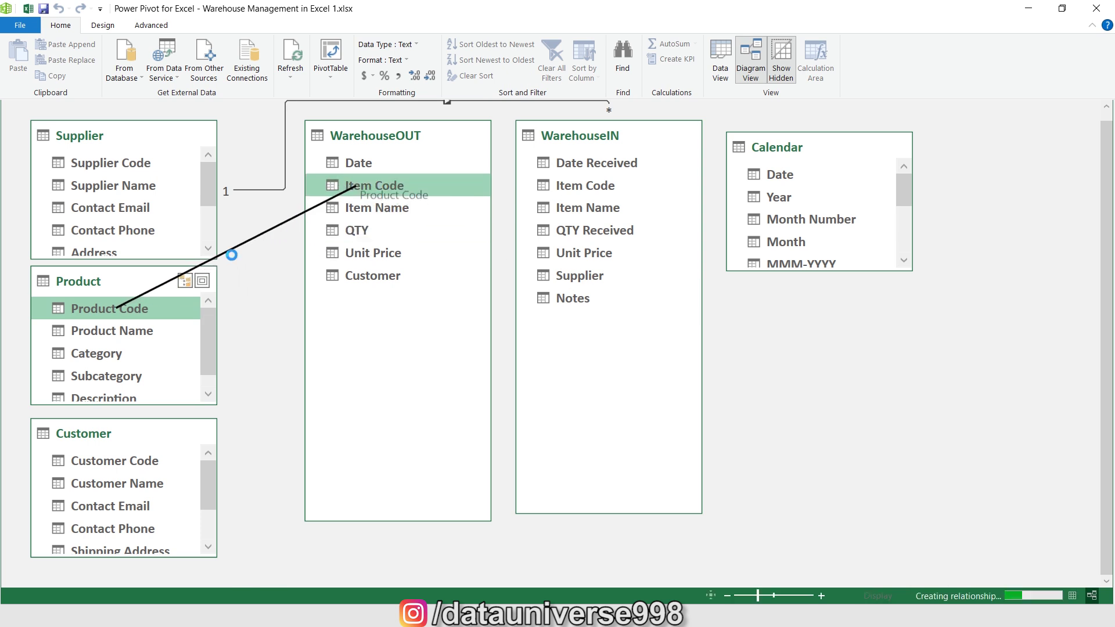
left_click_drag(123, 310, 577, 192)
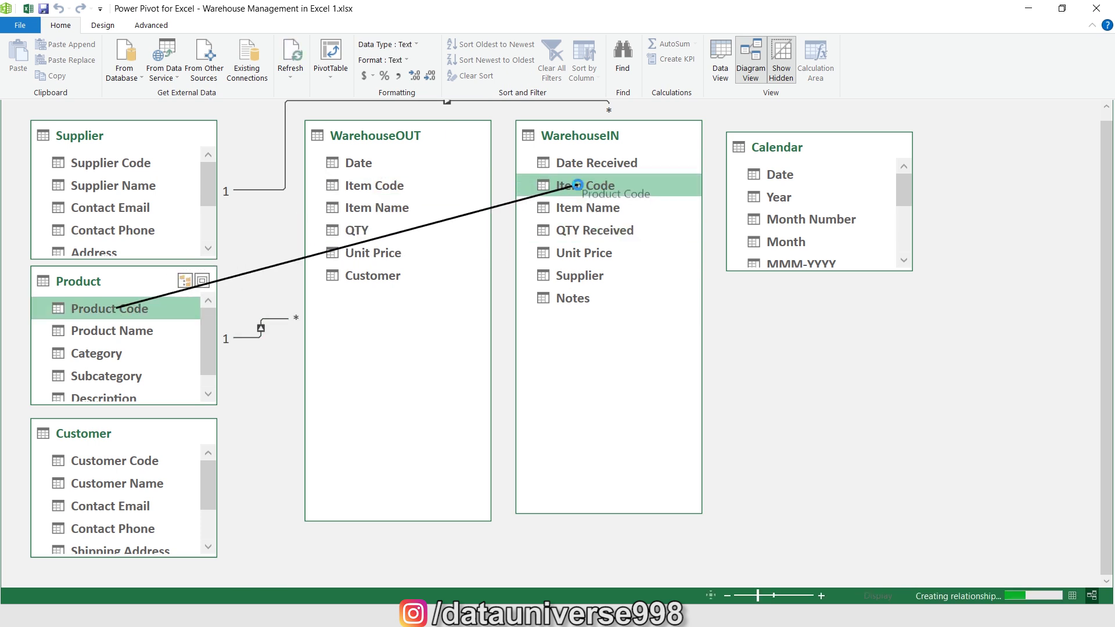
left_click_drag(116, 461, 353, 276)
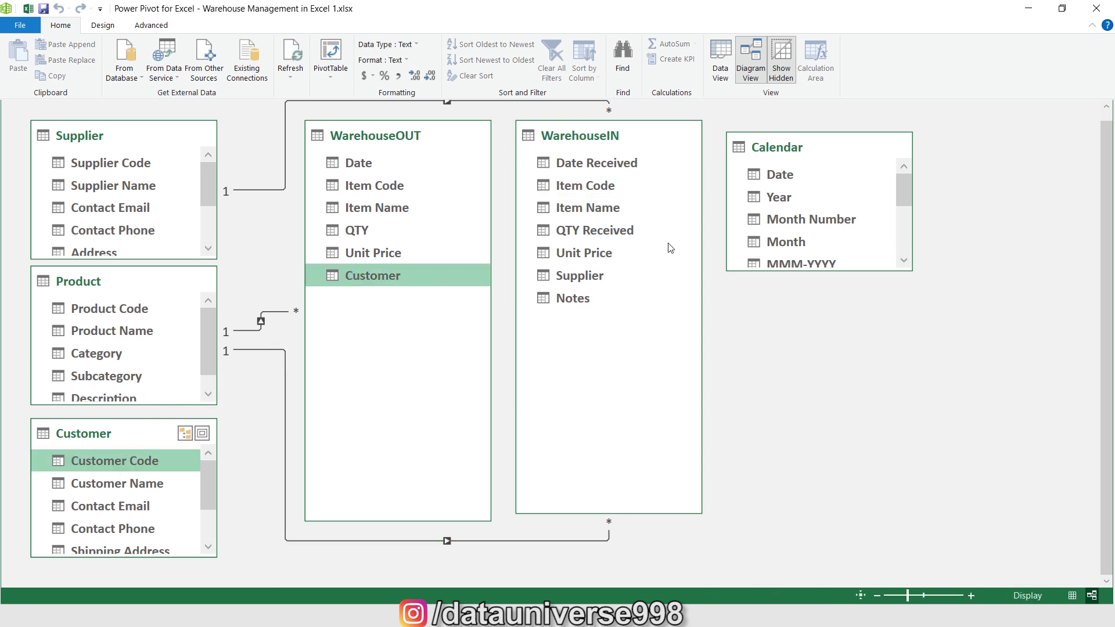
left_click_drag(780, 174, 365, 163)
left_click_drag(780, 174, 607, 165)
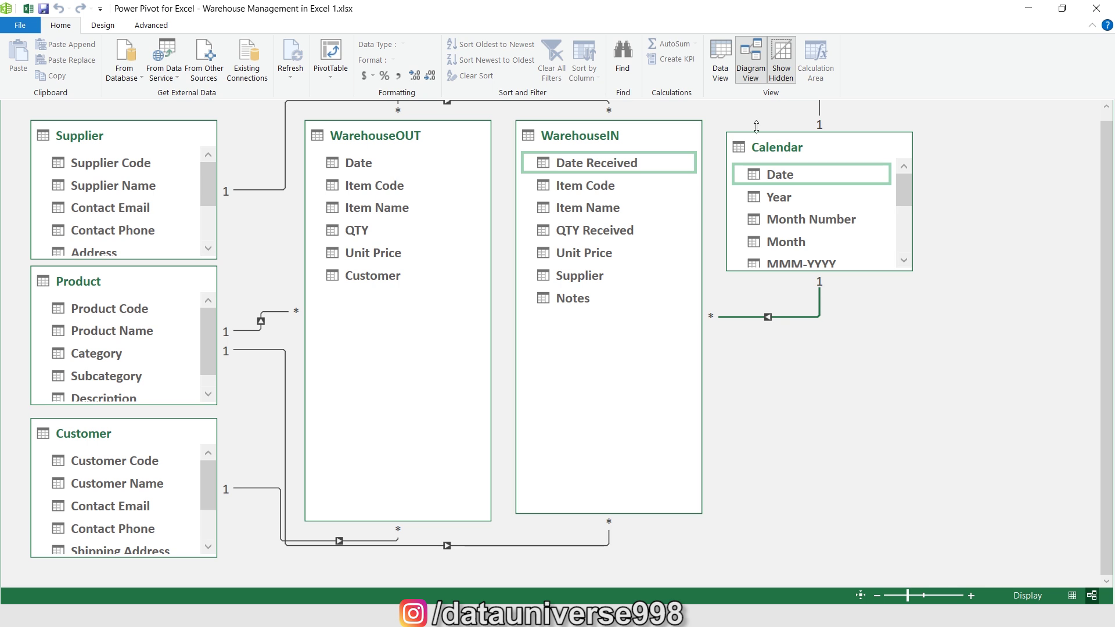
- In WarehouseIN's calculation area, add measure Tol IN:=SUM(WarehouseIN[QTY Received]), totalling 4768
left_click(726, 63)
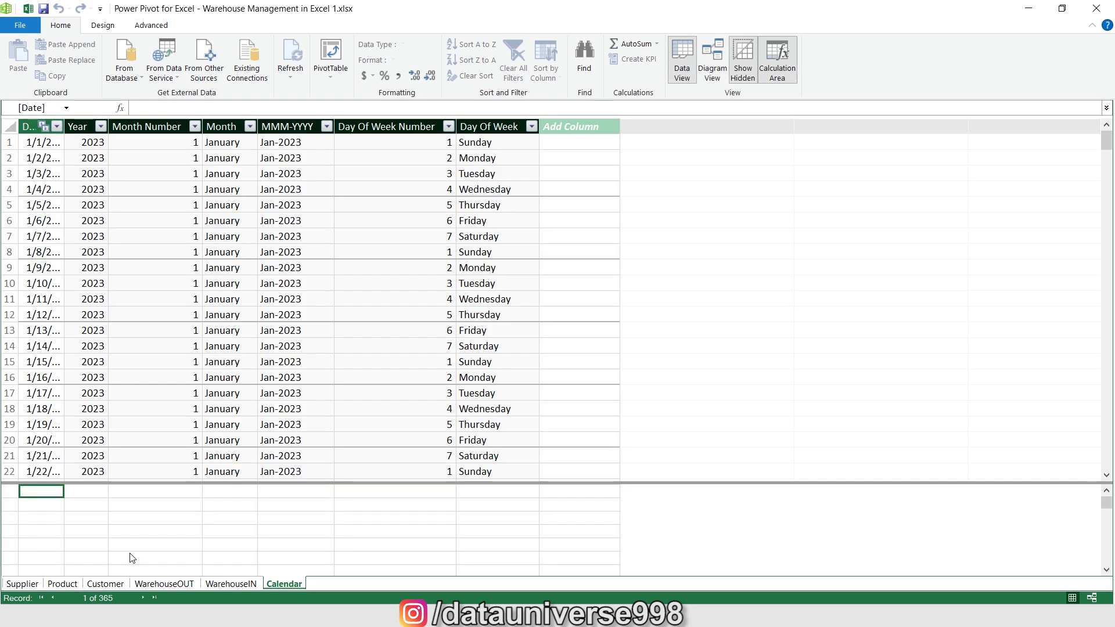
left_click(171, 583)
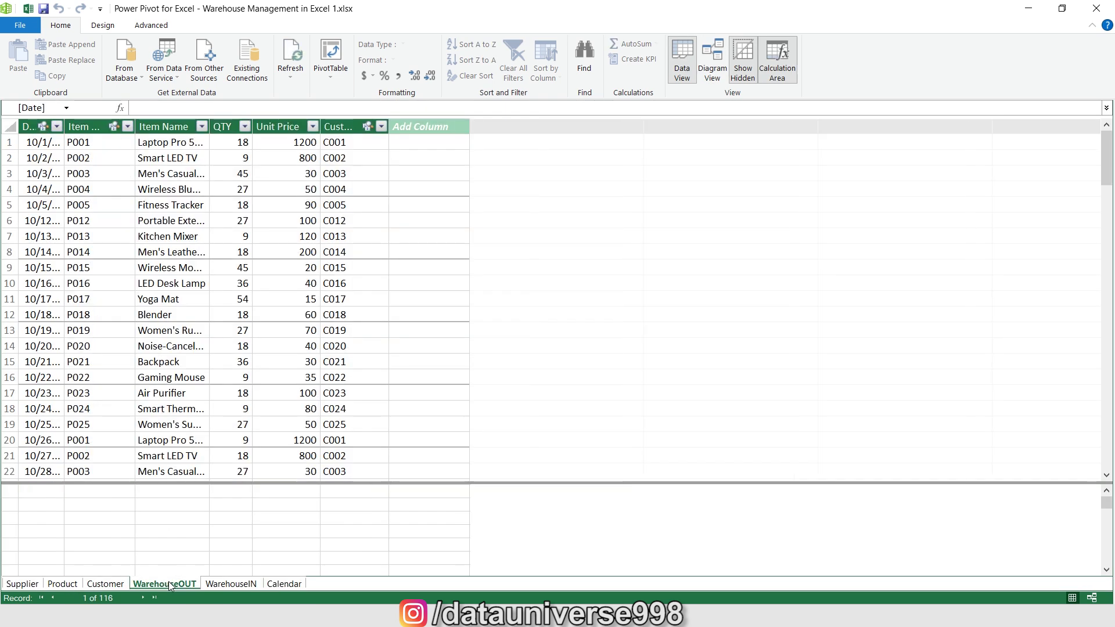
left_click(231, 584)
type("Tol IN")
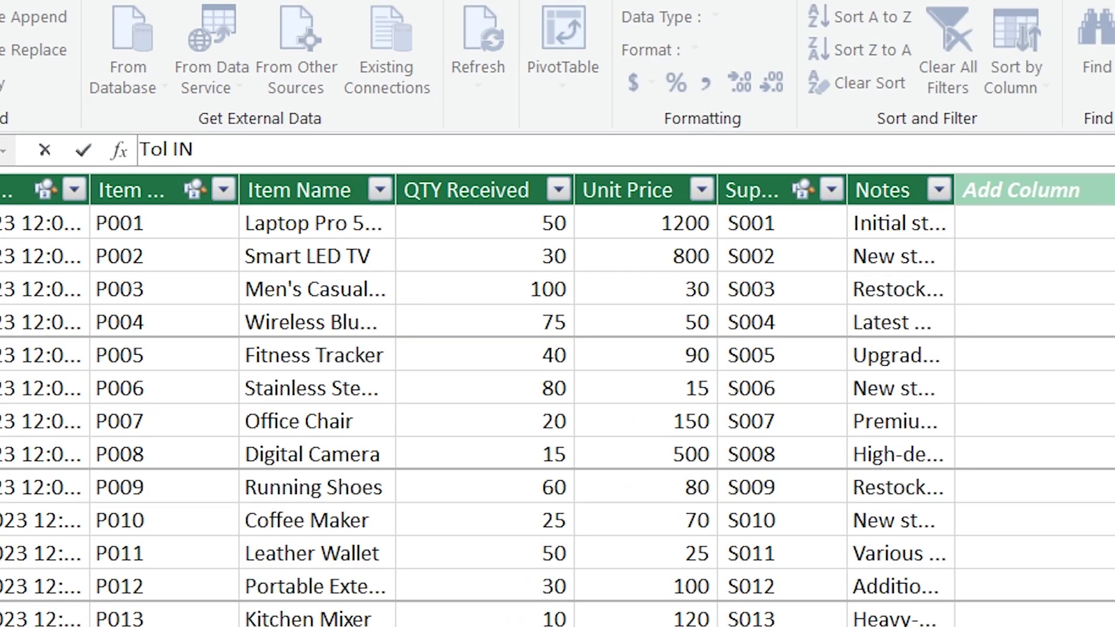
key("BackSpace")
key("BackSpace")
type("UM(")
left_click(490, 176)
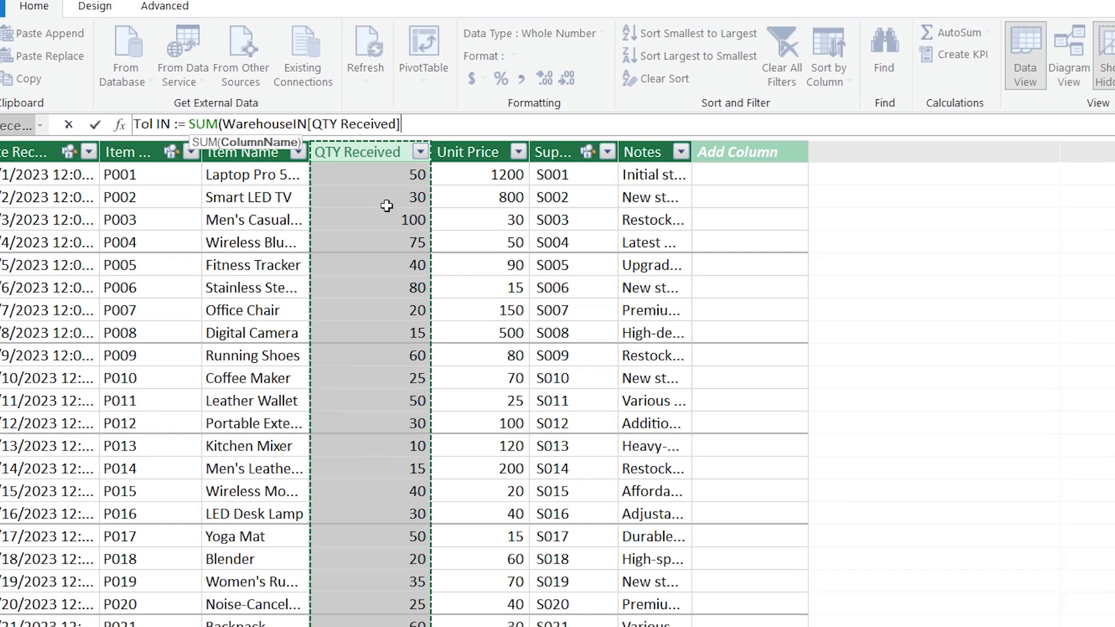
type(")")
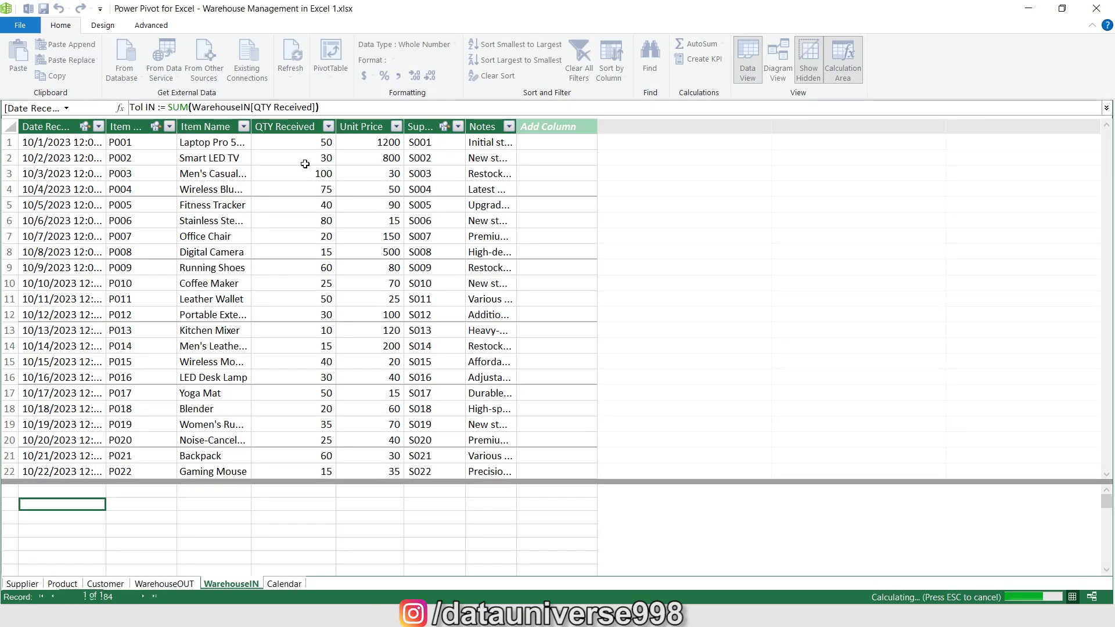
key("Return")
- Add measure Tol OUT:=SUM(WarehouseOUT[QTY]) below it, totalling 2565
type("Tol")
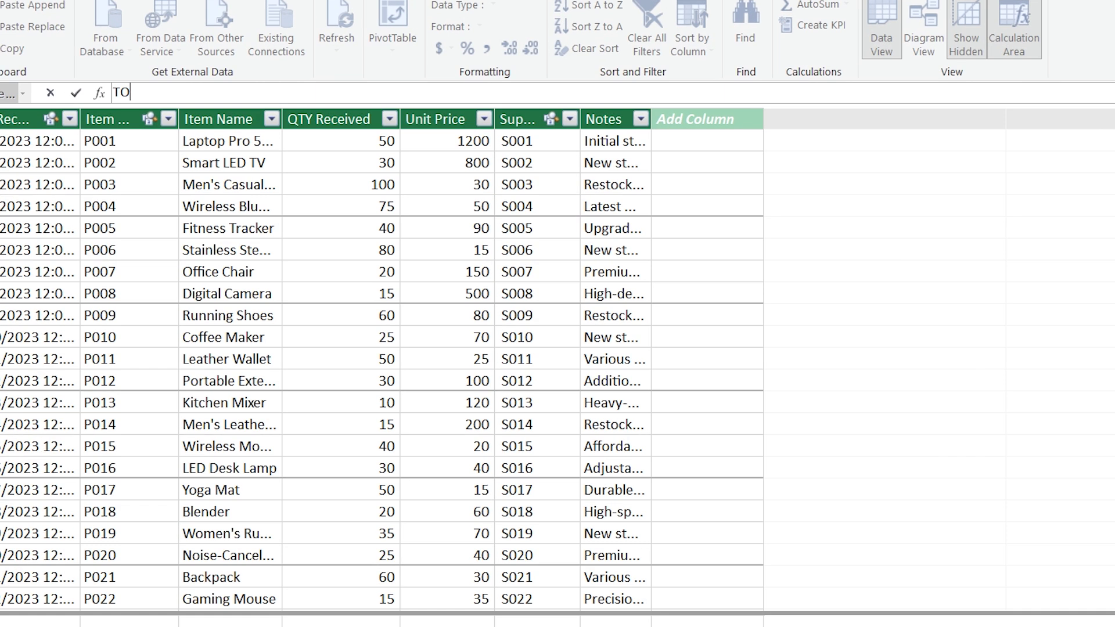
type("OUT := SI")
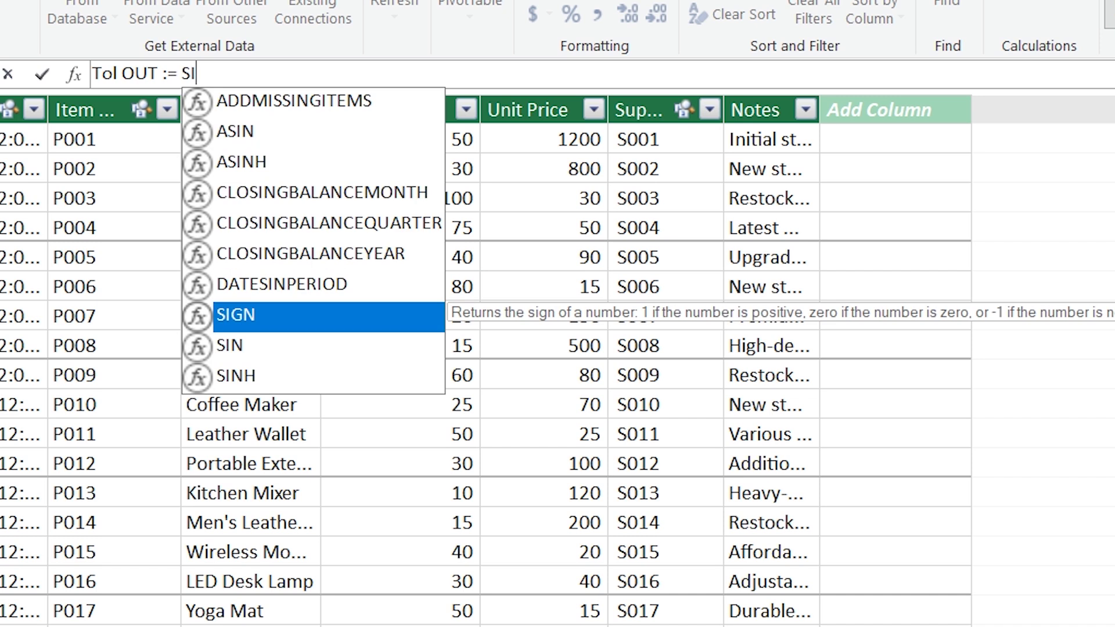
key("BackSpace")
type("UM(")
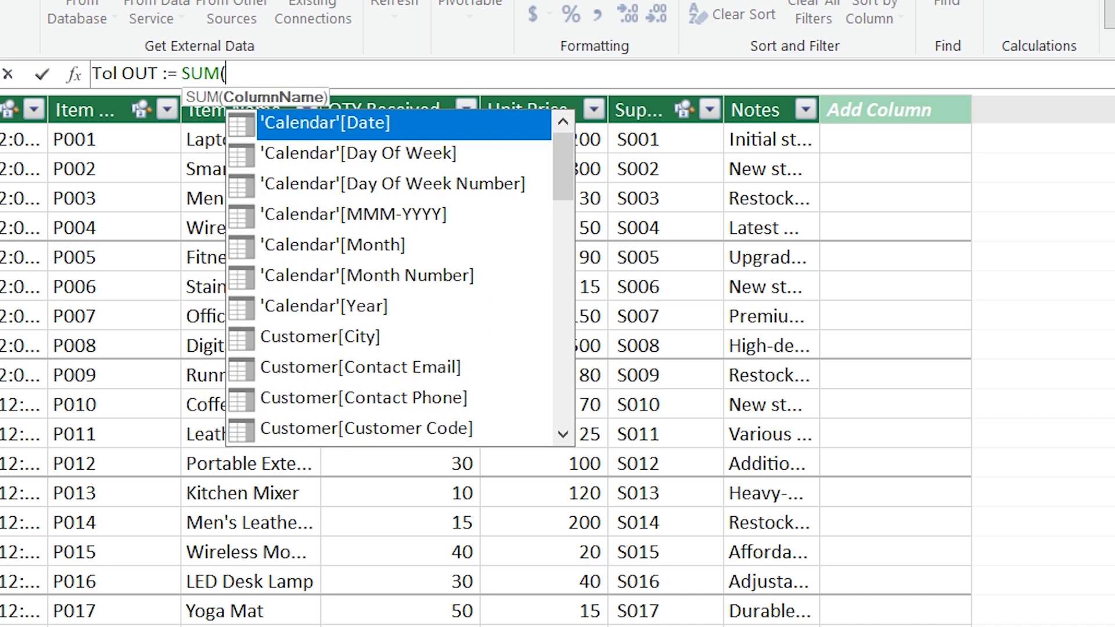
type("WAREHOUSE")
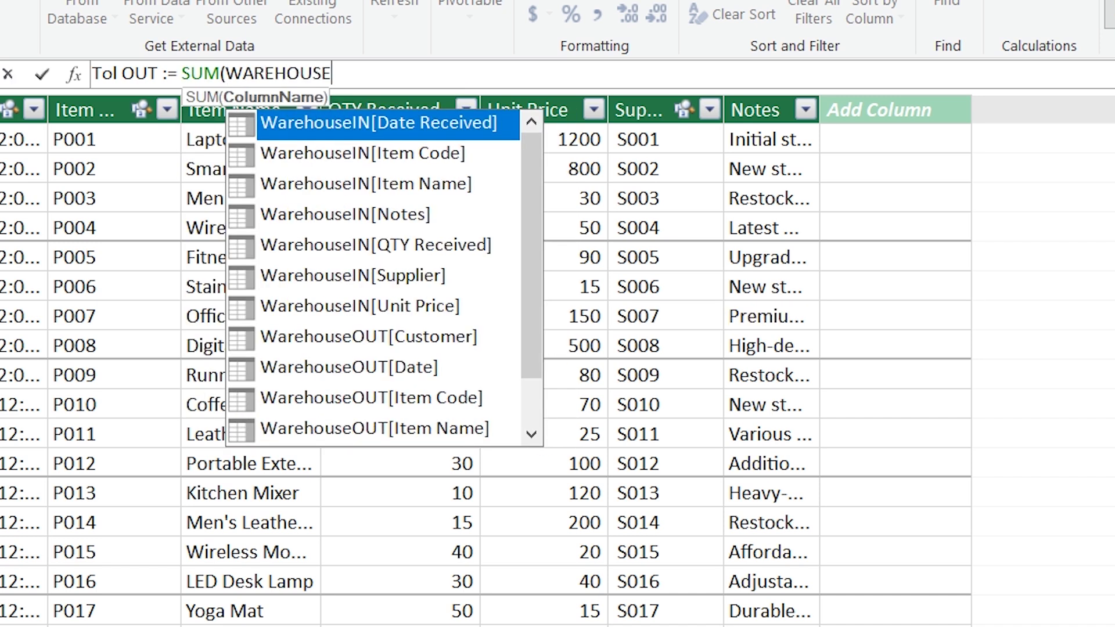
key("Down")
key("Down")
key("Down")
key("Down")
key("Down")
key("Down")
key("Down")
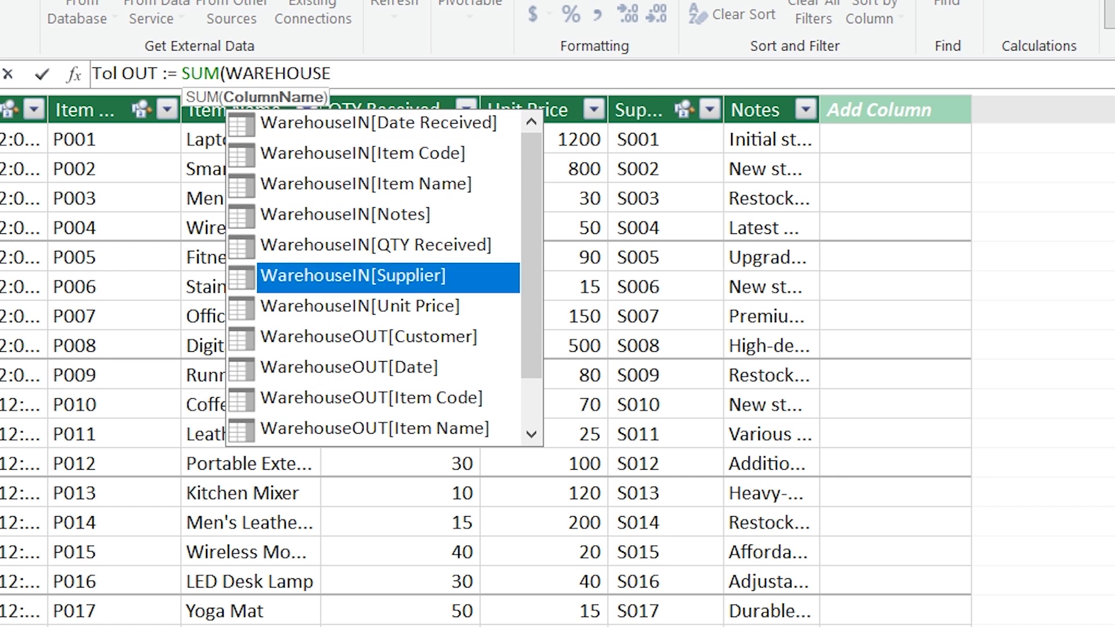
key("Down")
key("Down")
key("Down")
key("Down")
key("Down")
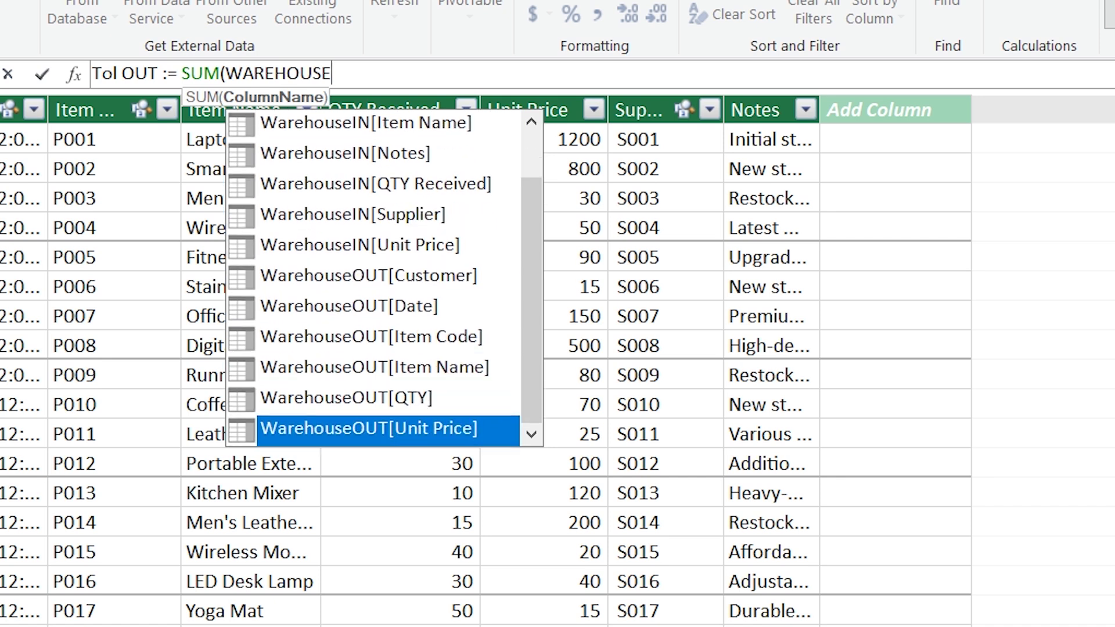
key("Up")
key("Tab")
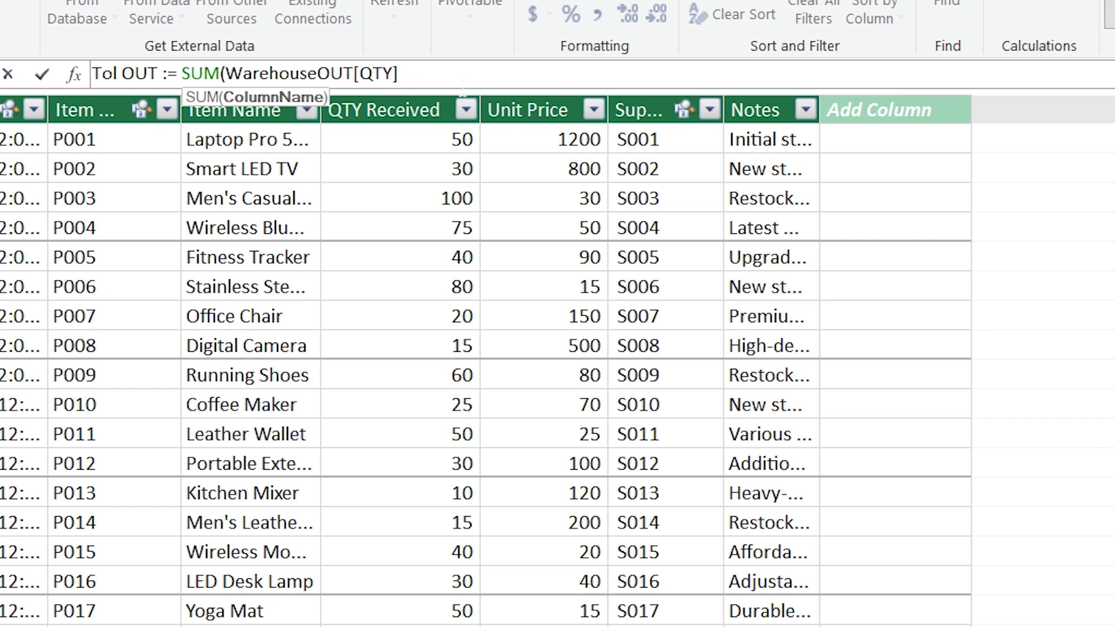
type(")")
key("Return")
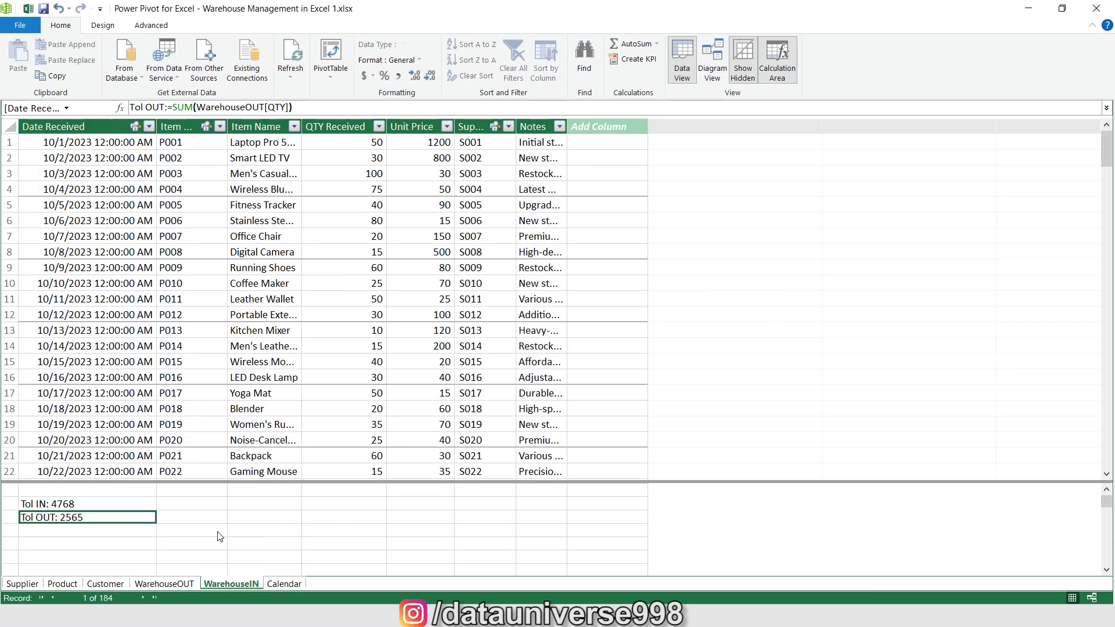
key("Up")
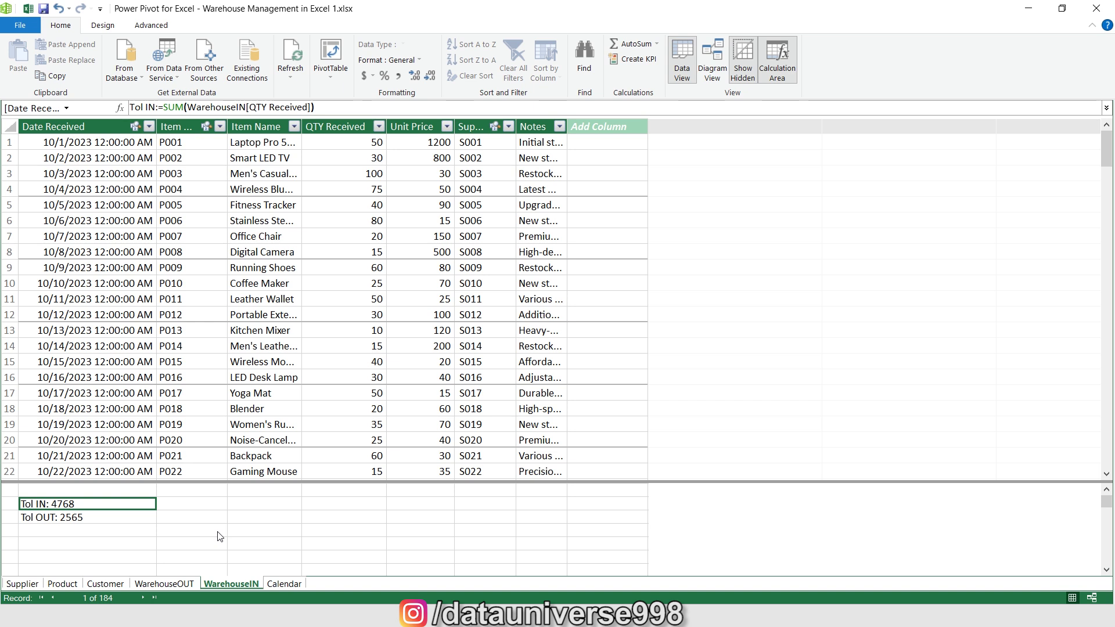
- Enter Closing Stock:=[Tol IN]-[Tol OUT] below Tol OUT, giving 2203
key("Down")
key("Down")
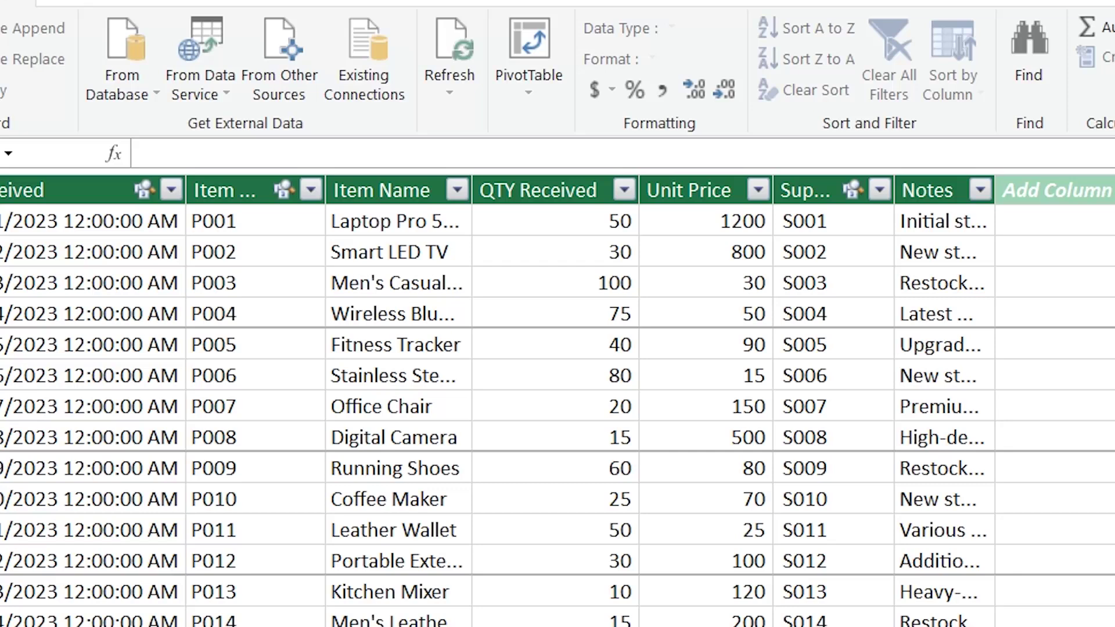
type("clo")
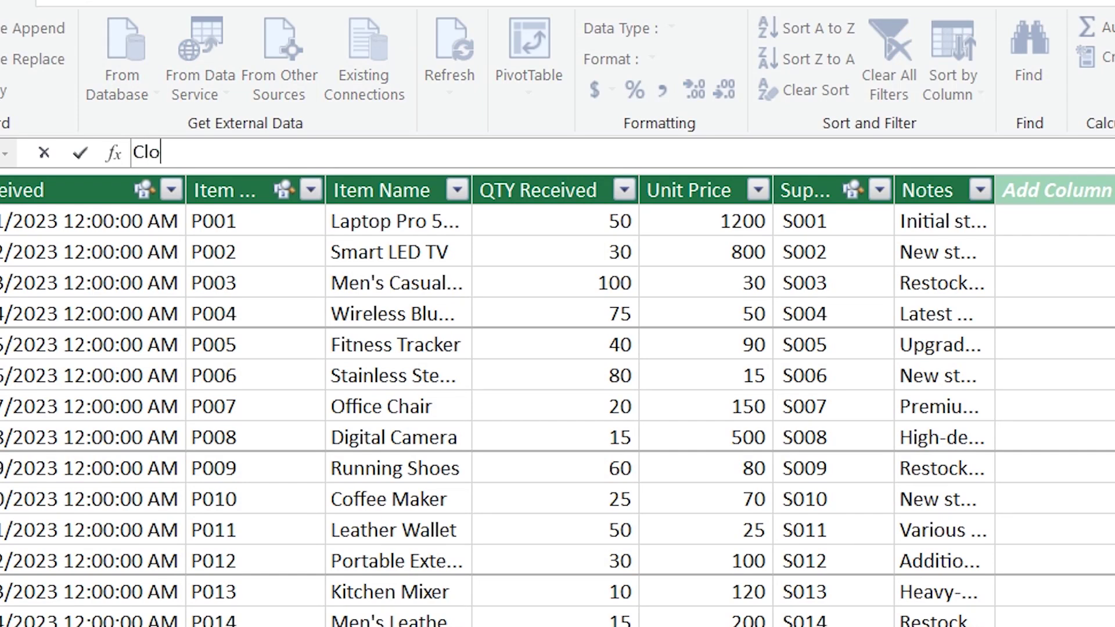
type("sing Stock ")
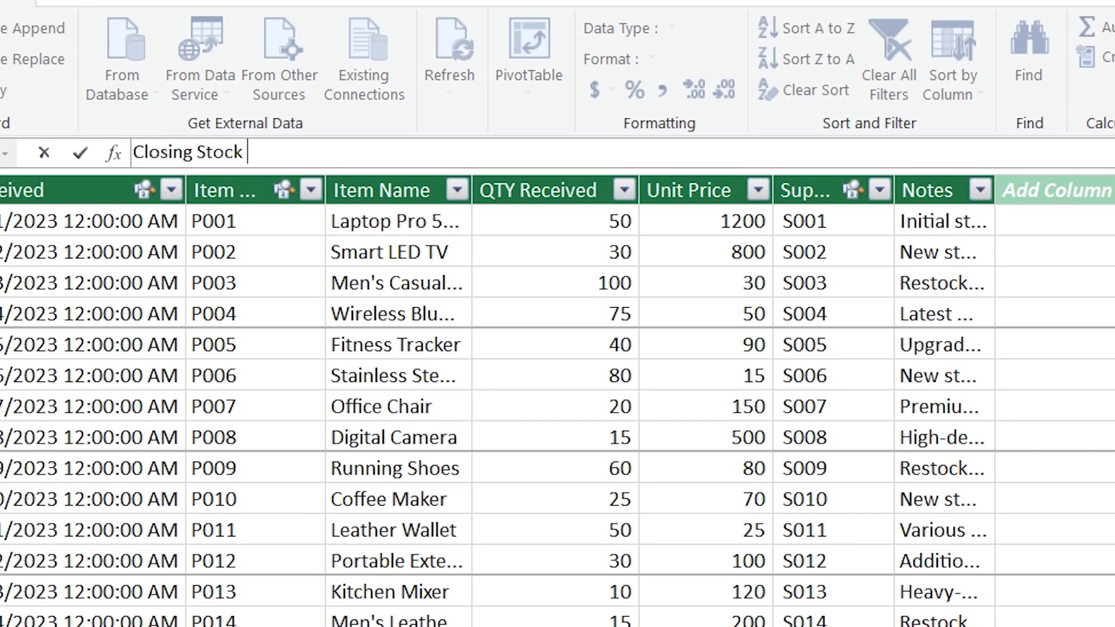
type(":= [Tol IN]-")
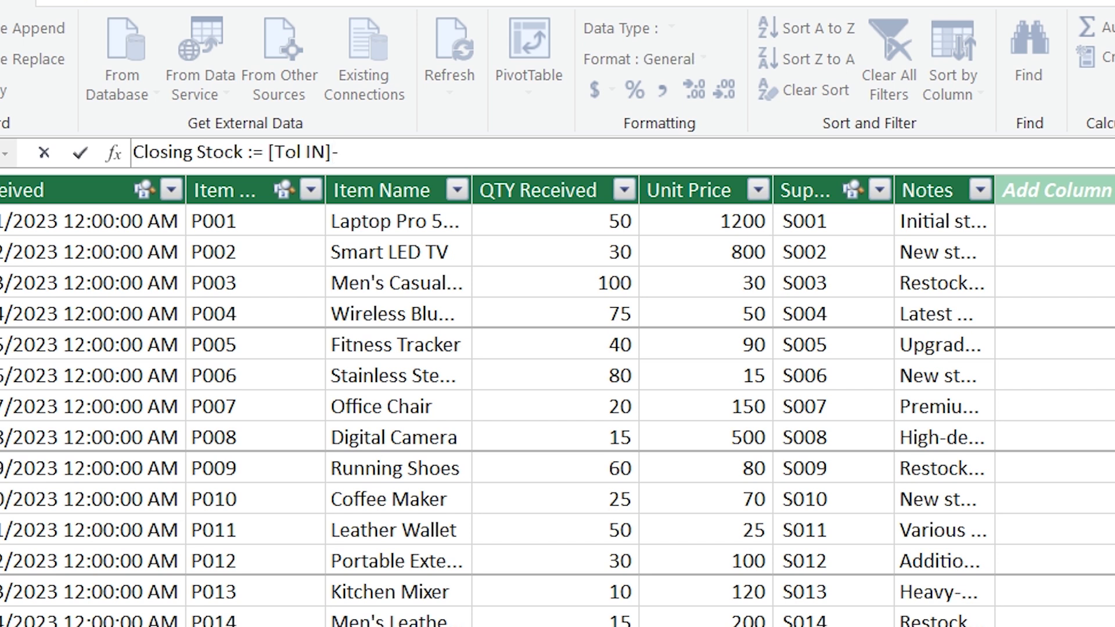
type("[Tol OUT]")
key("Return")
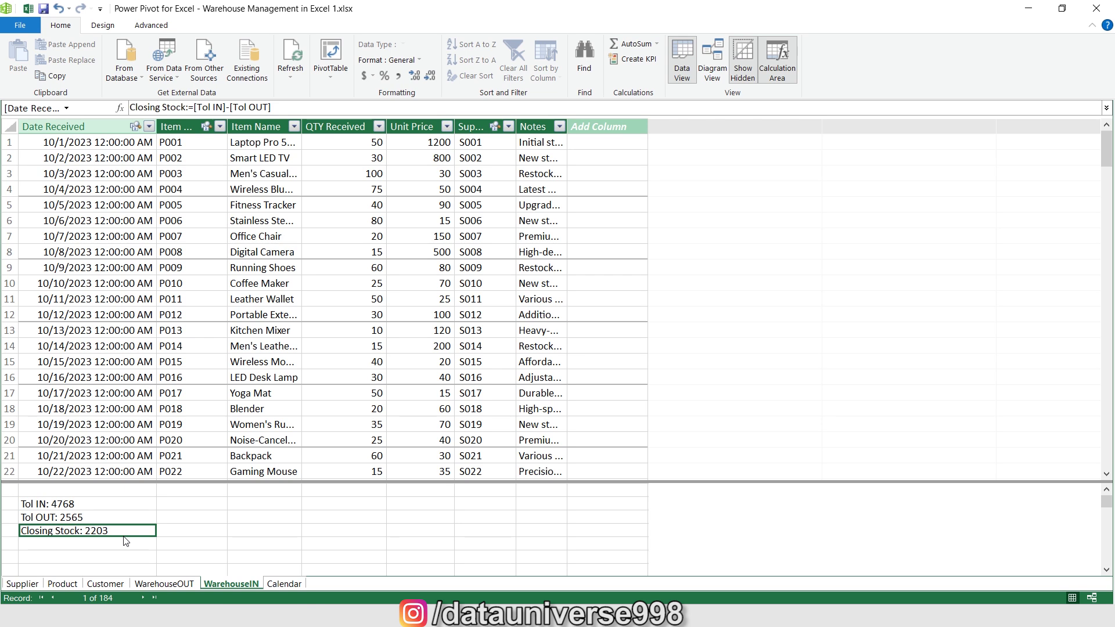
key("Up")
key("Up")
key("Right")
key("Right")
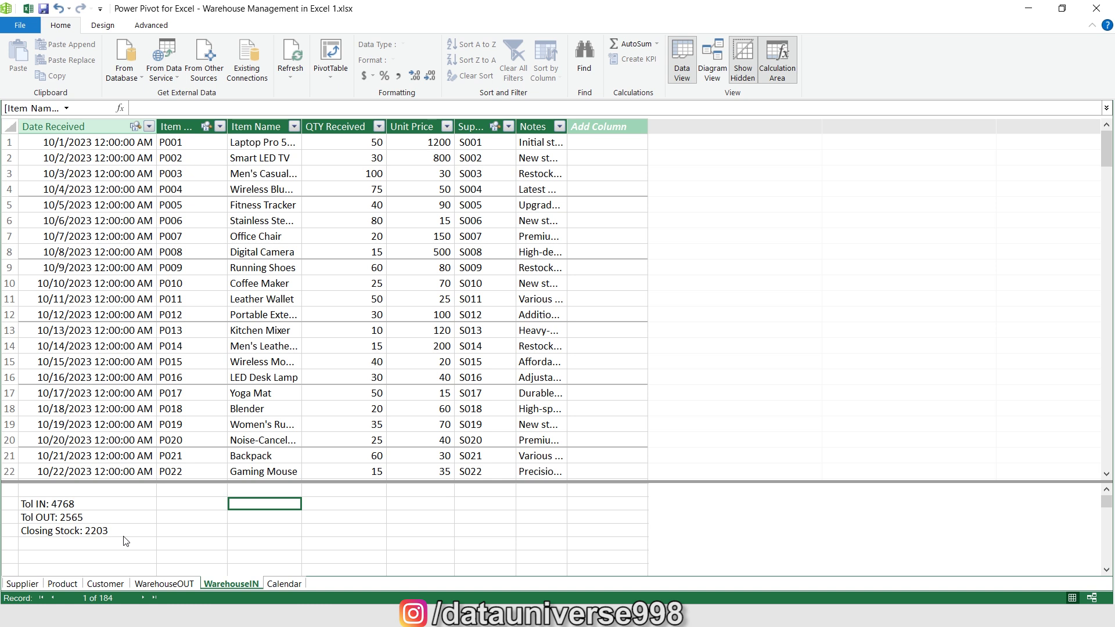
- Insert a data-model PivotTable on the existing worksheet at Report!$A$1
left_click(330, 82)
left_click(353, 93)
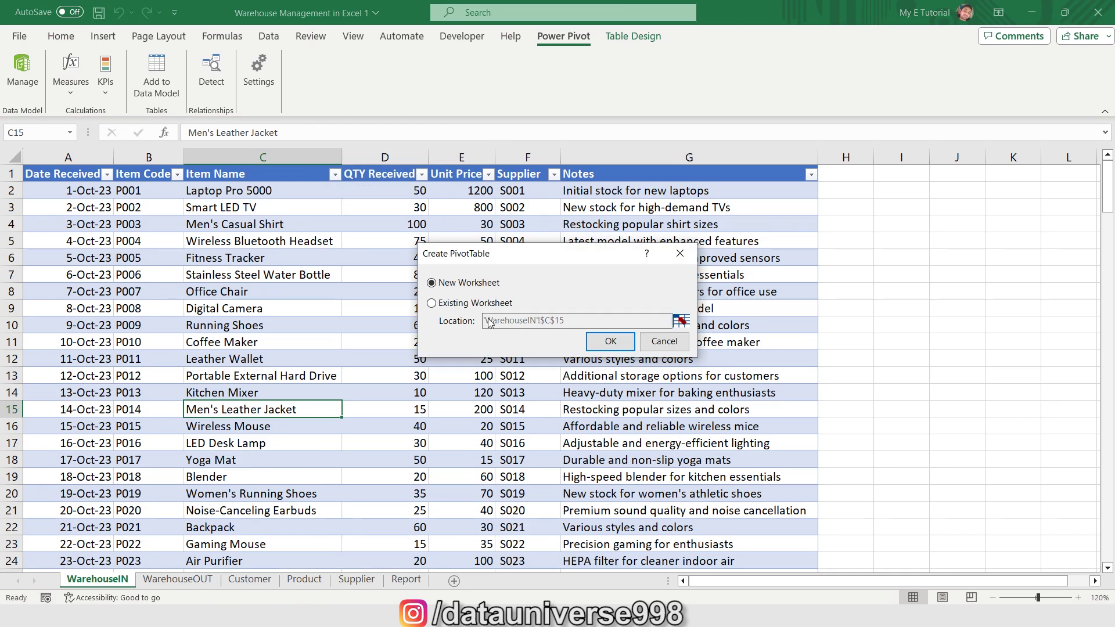
left_click(444, 307)
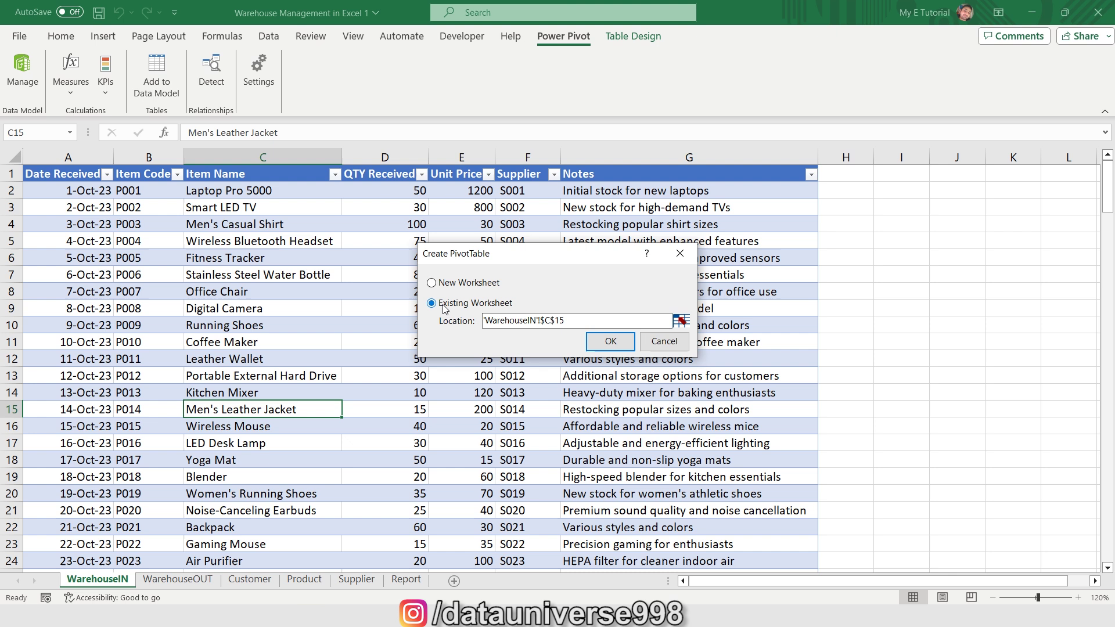
left_click(682, 322)
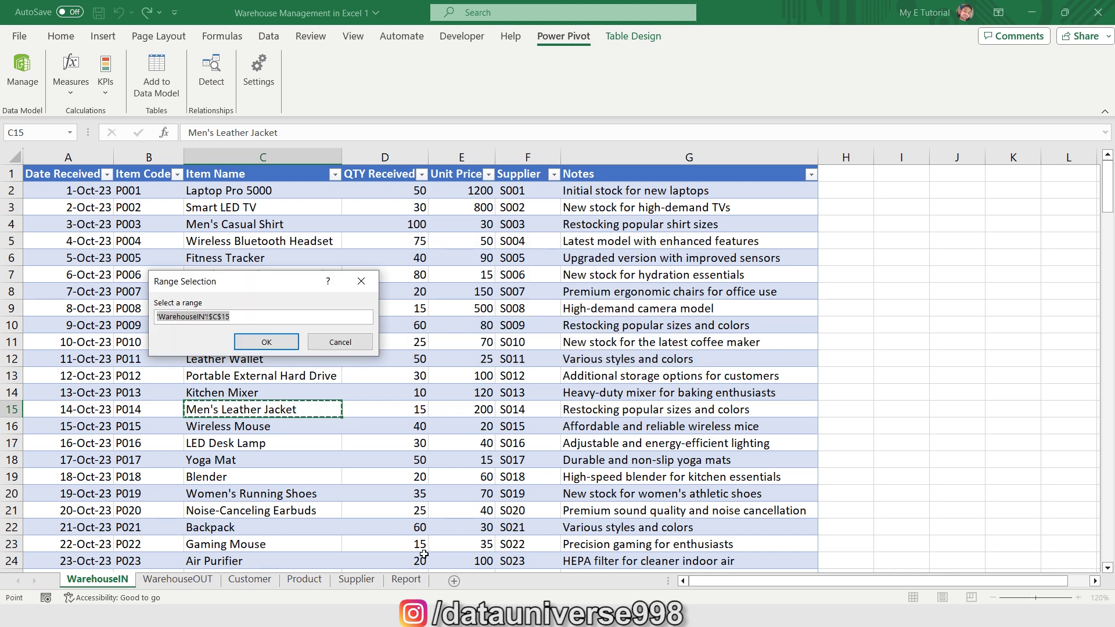
left_click(406, 579)
left_click(55, 172)
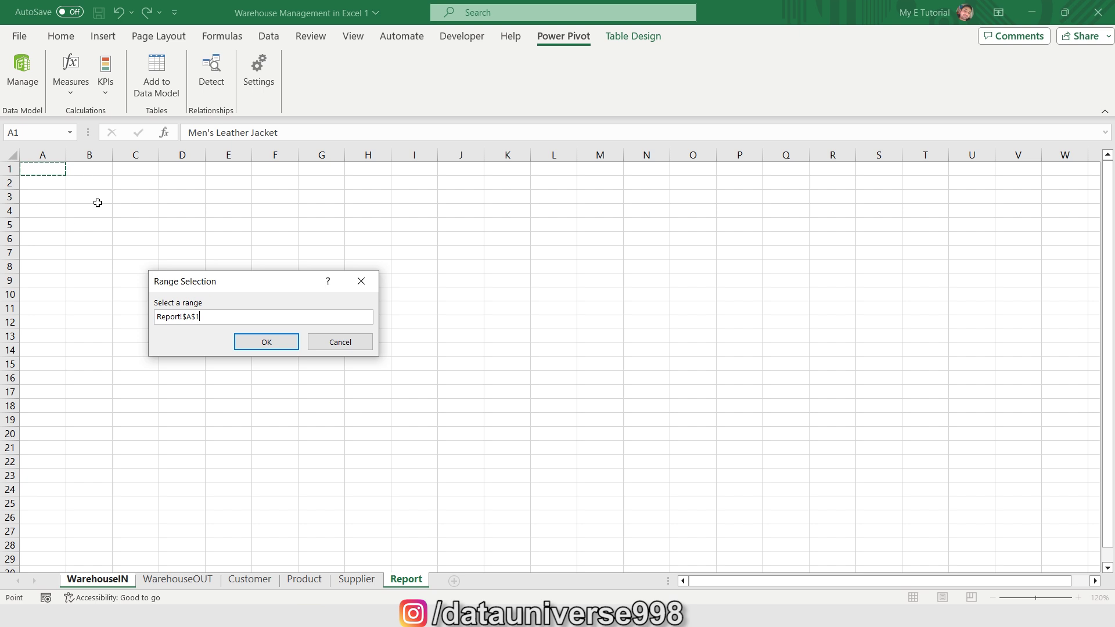
left_click(281, 346)
left_click(611, 342)
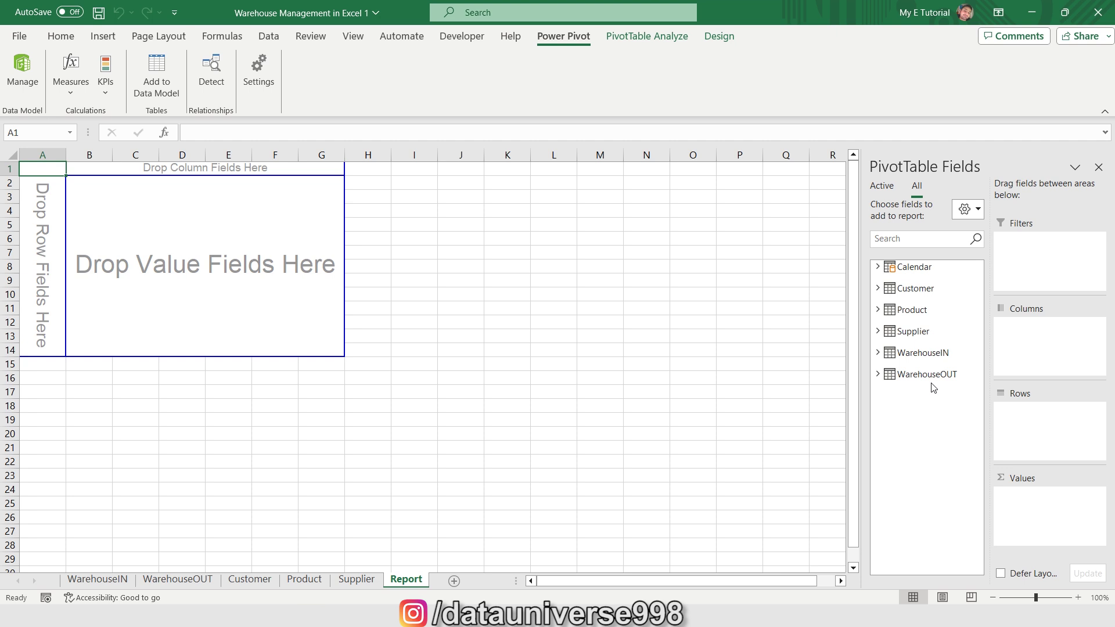
- Put Product's Category and Subcategory fields into the pivot Rows
left_click(878, 310)
left_click_drag(924, 359, 1028, 424)
left_click_drag(935, 377, 1044, 436)
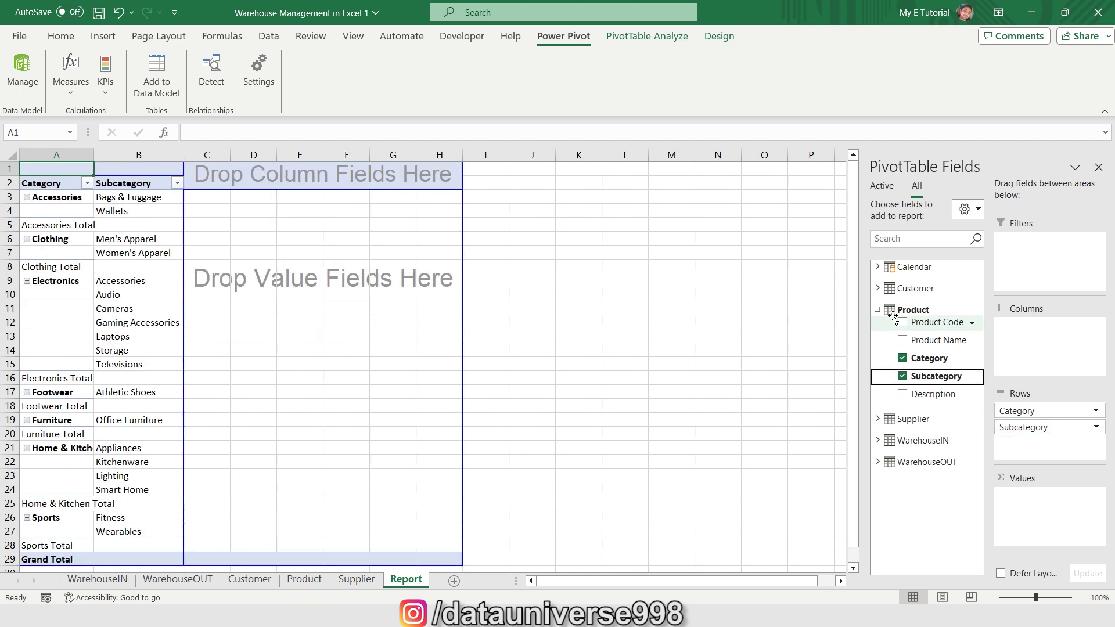
left_click(878, 310)
- Add the Tol IN, Tol OUT and Closing Stock measures as pivot values
left_click(878, 353)
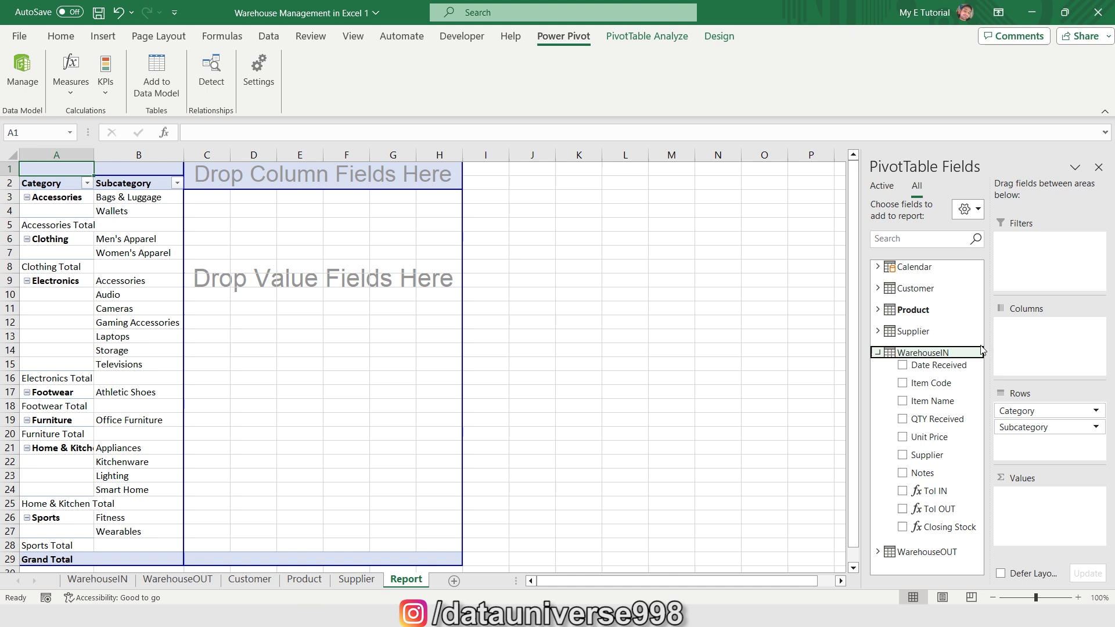
left_click(937, 492)
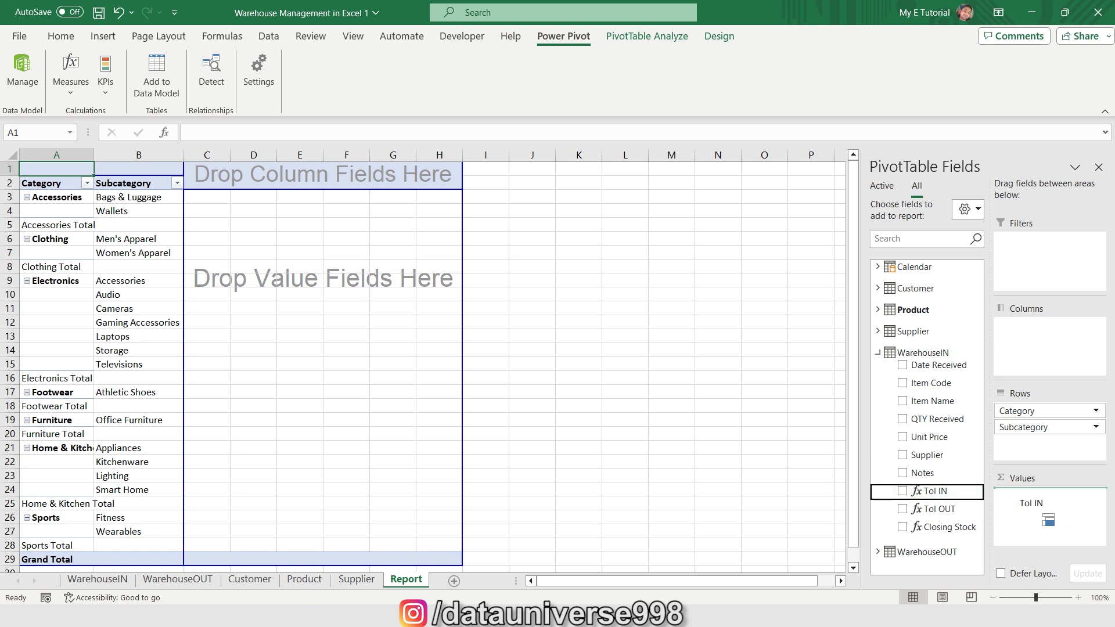
left_click(945, 511)
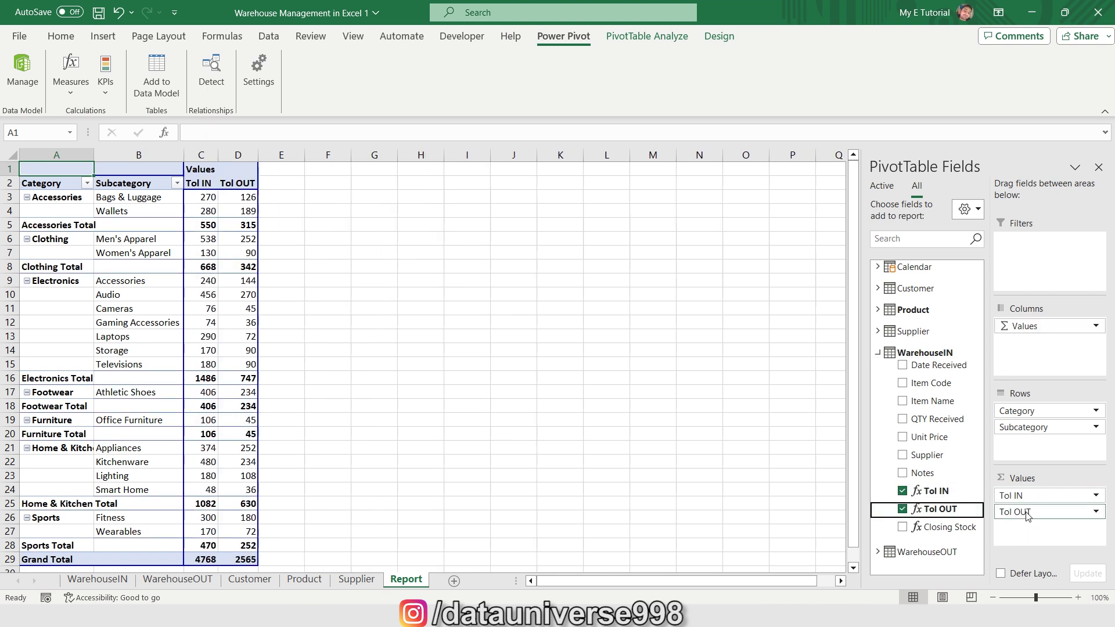
left_click(943, 528)
- Set the report layout to Tabular Form with Repeat All Item Labels
left_click(718, 37)
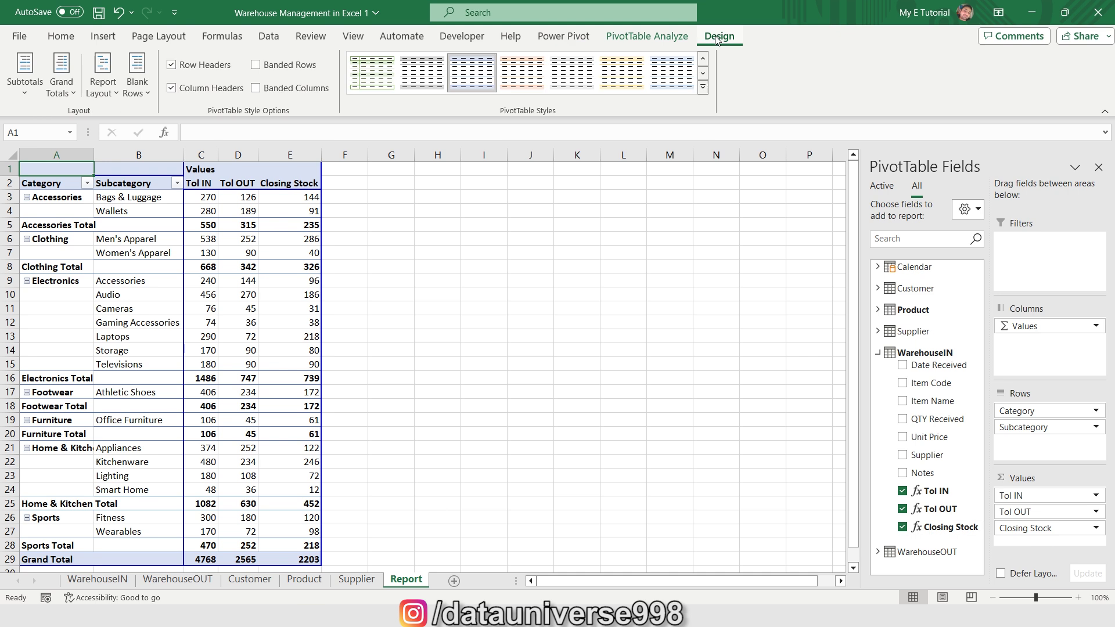
left_click(102, 78)
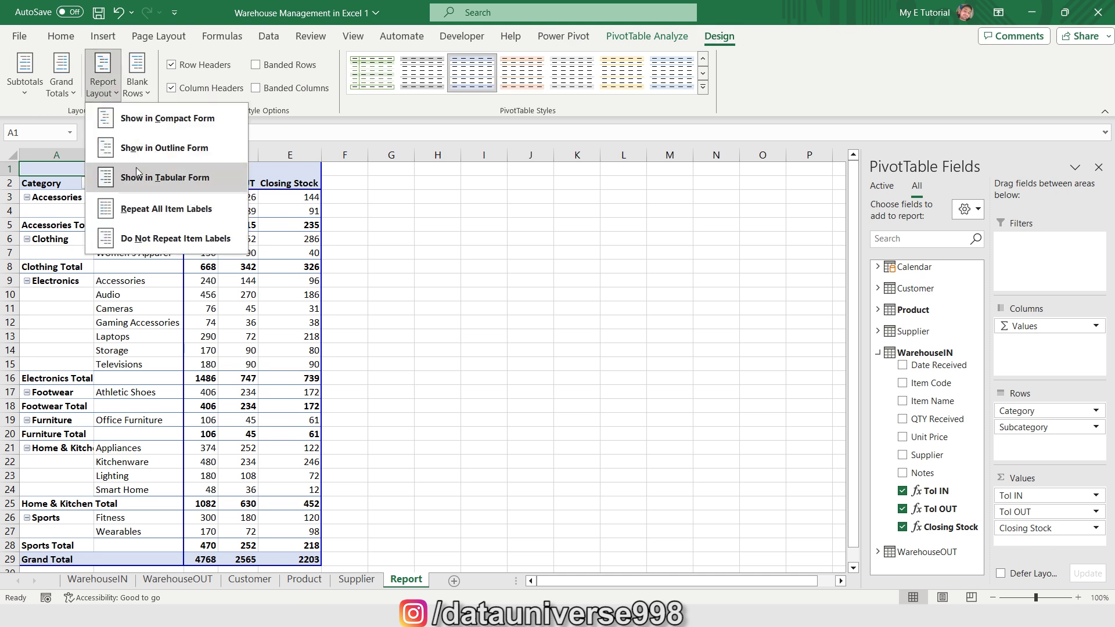
left_click(138, 177)
left_click(102, 79)
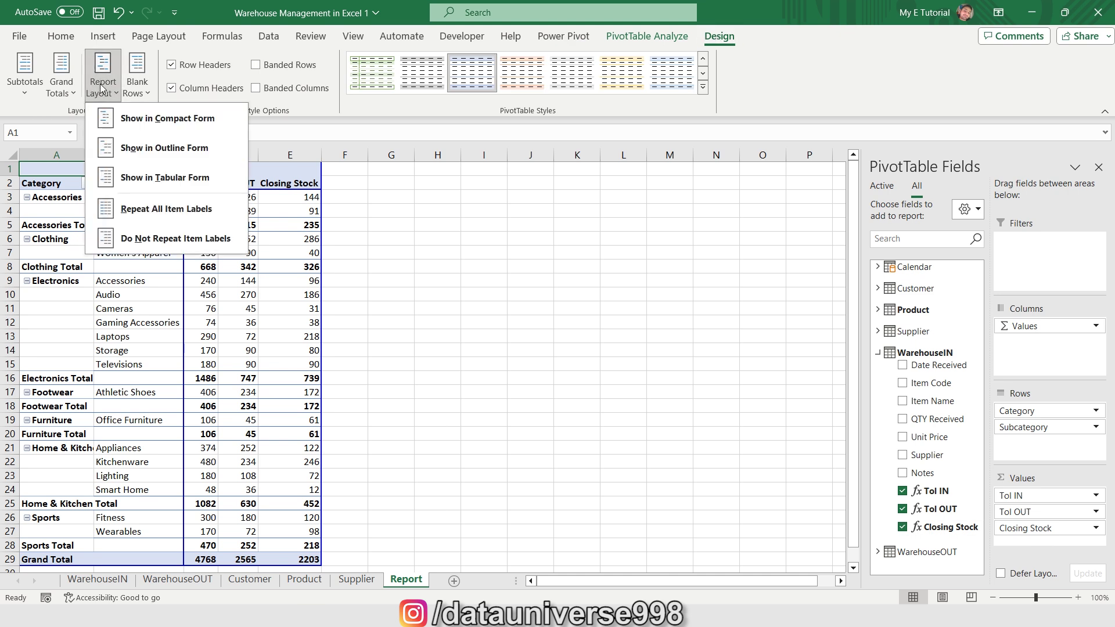
left_click(152, 203)
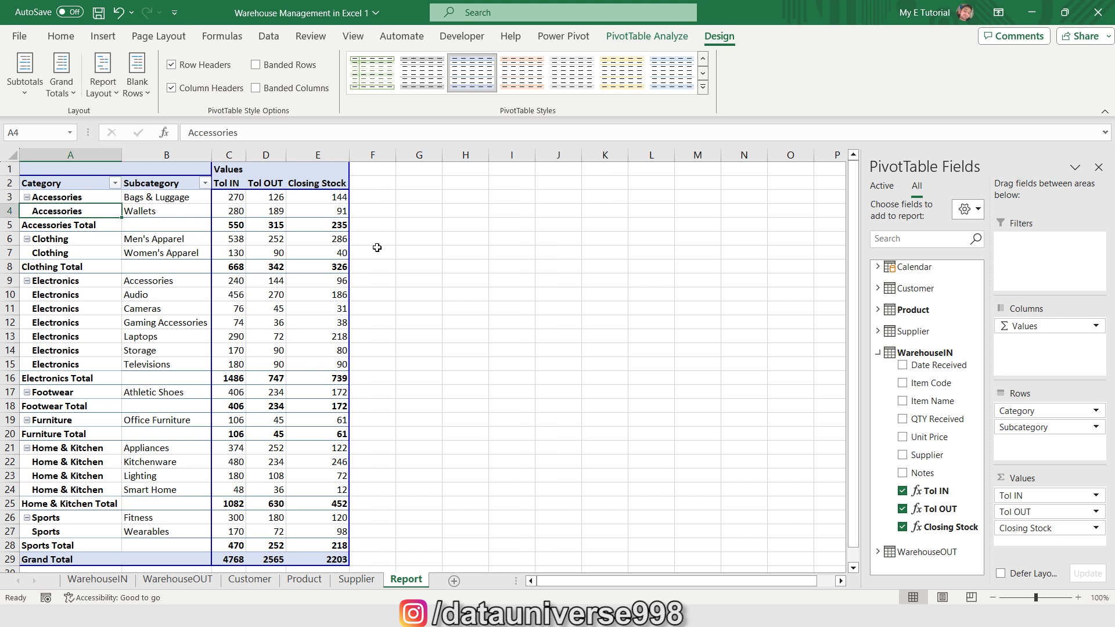
key("Up")
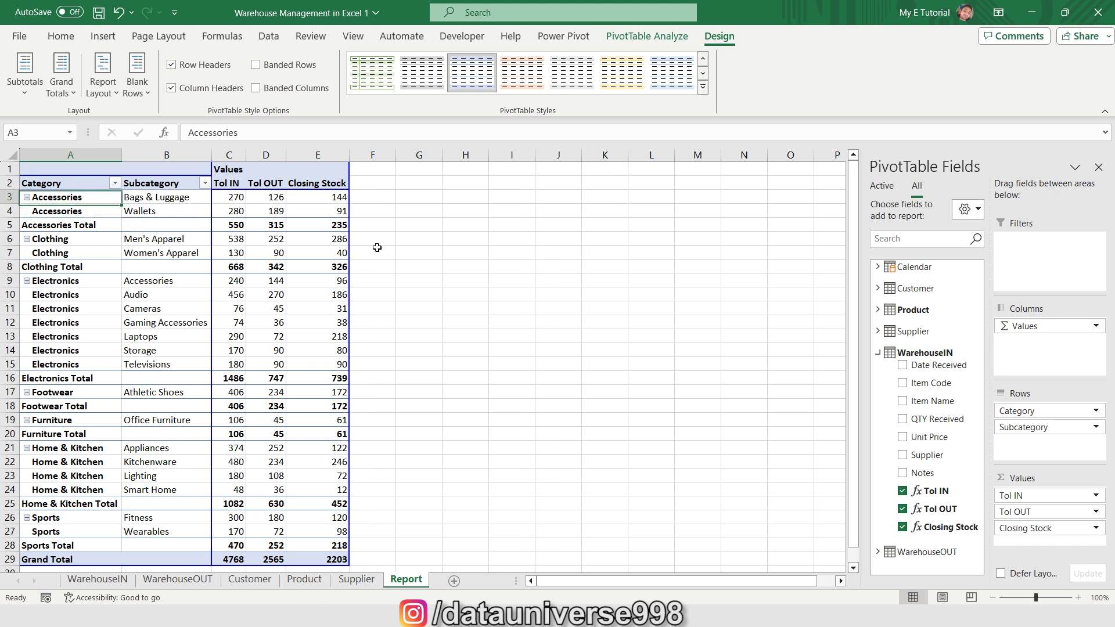
key("Right")
key("Right")
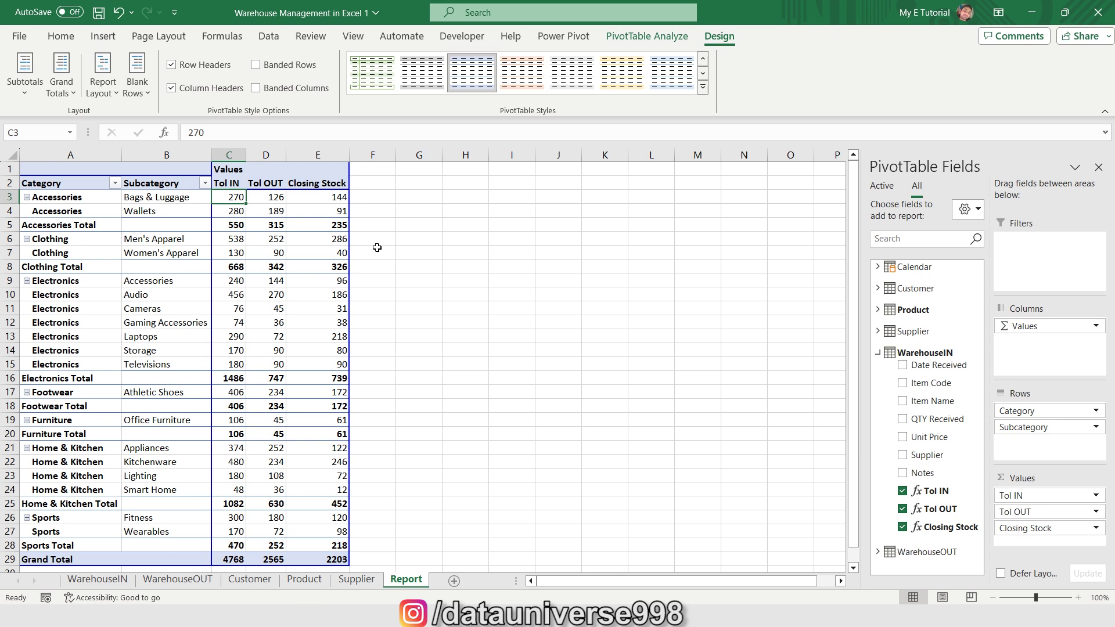
key("Left")
key("Left")
key("Right")
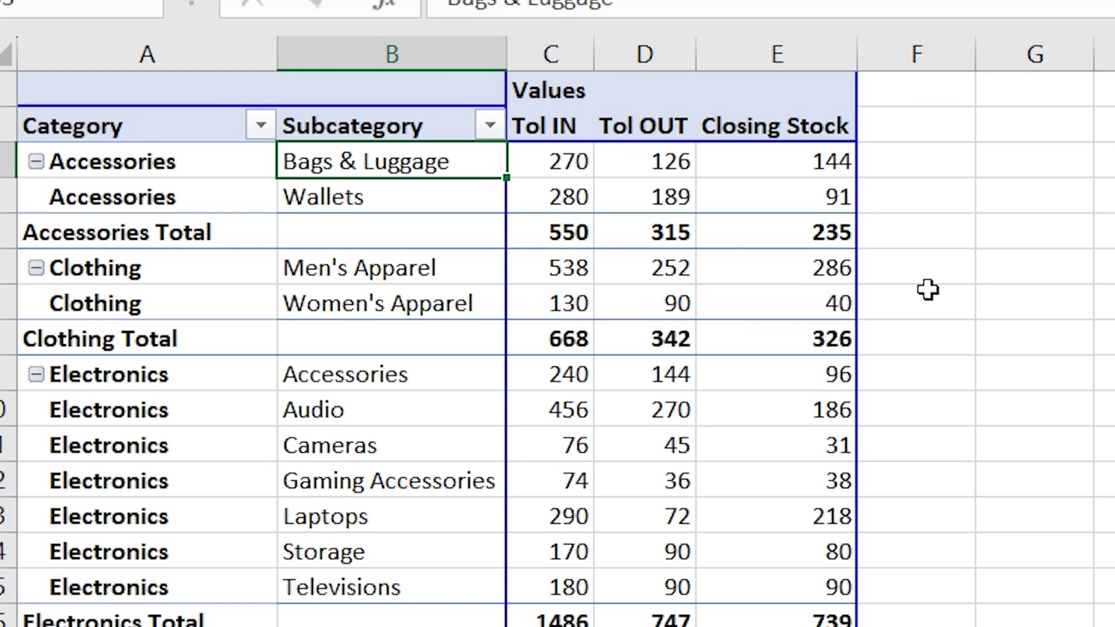
key("Right")
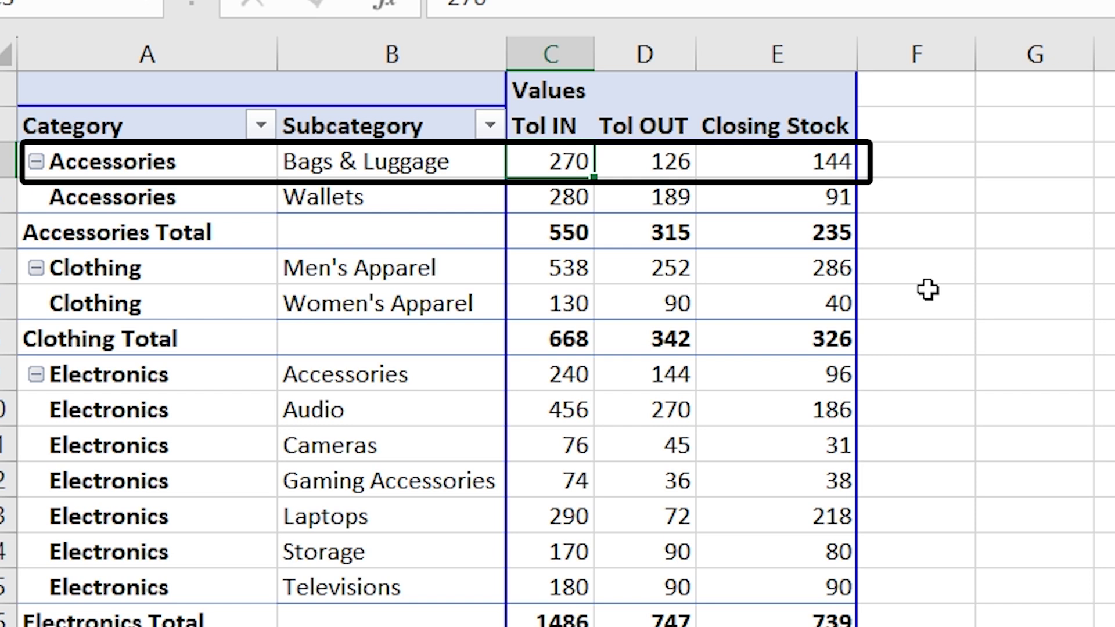
key("Right")
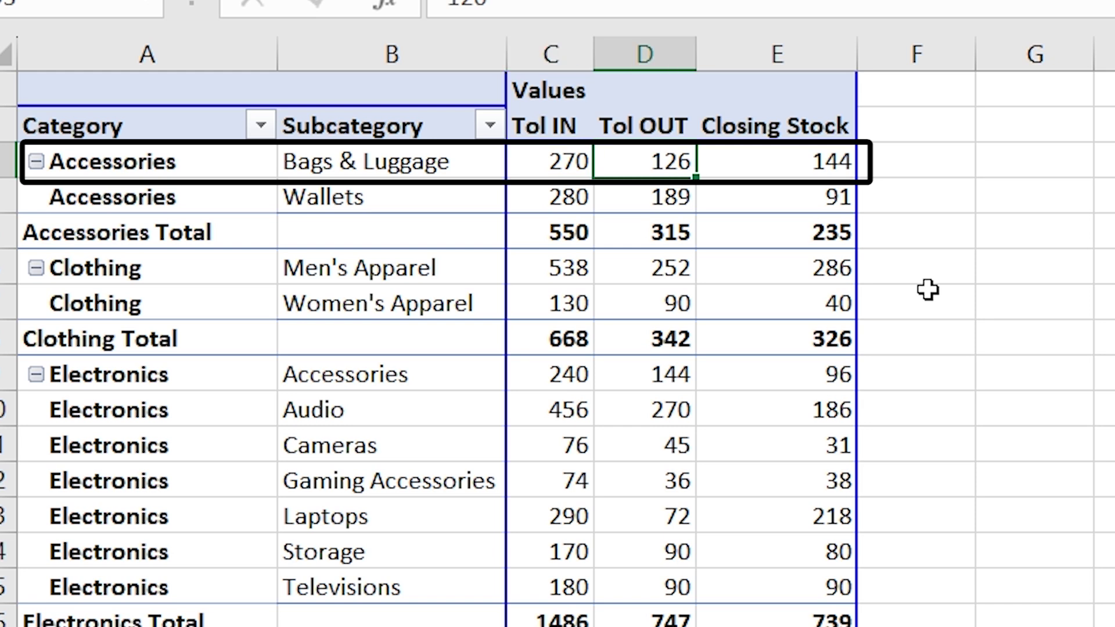
key("Right")
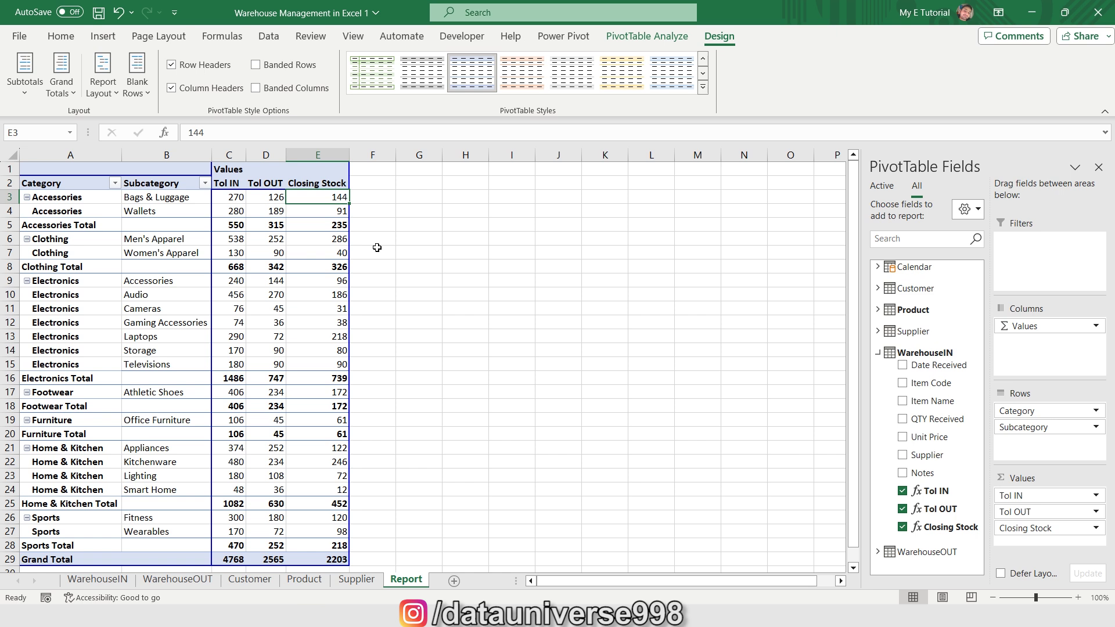
- Try WarehouseIN's Item Name under Subcategory in the pivot rows, then remove it
left_click_drag(921, 402, 1040, 446)
left_click(247, 197)
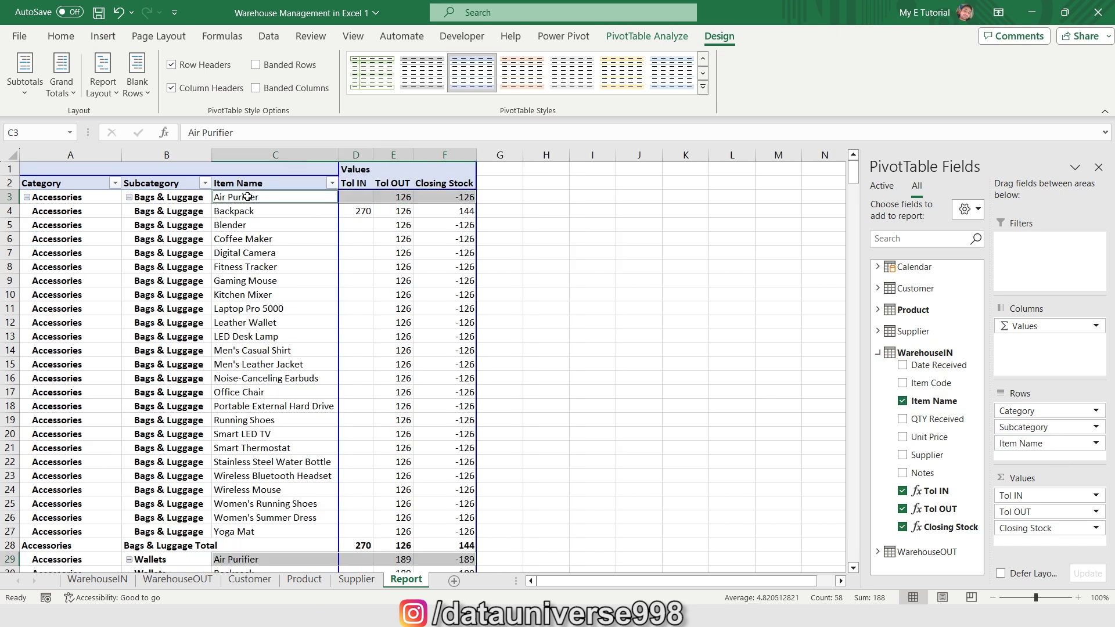
left_click_drag(247, 197, 254, 518)
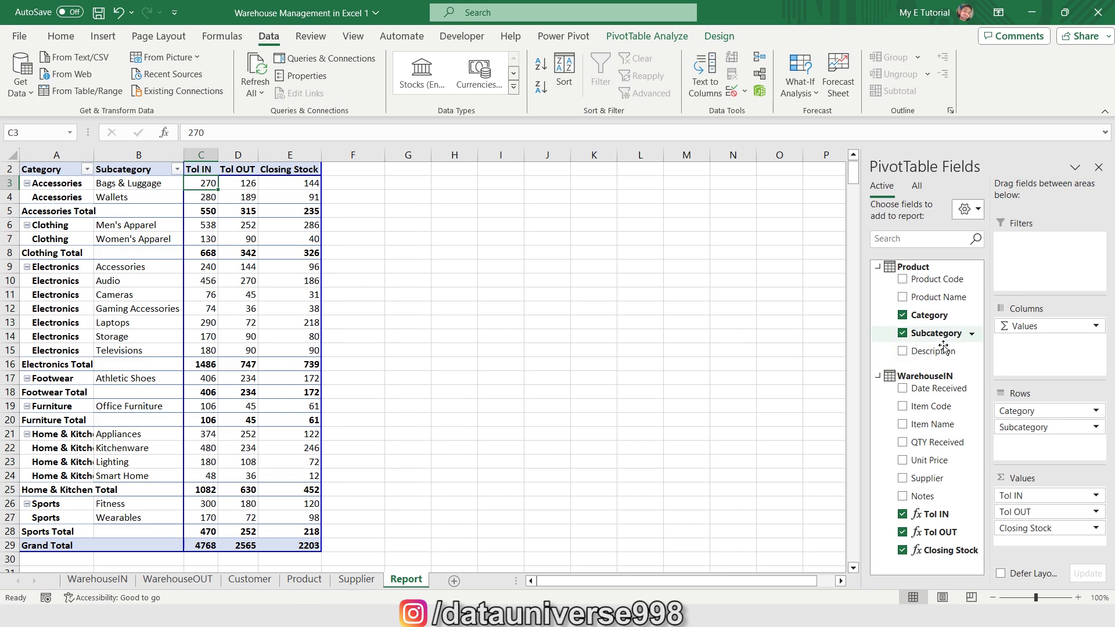
- Add Product's Product Name below Subcategory and autofit column B, e.g. Men's Casual Shirt closing 262
left_click_drag(926, 297, 1061, 458)
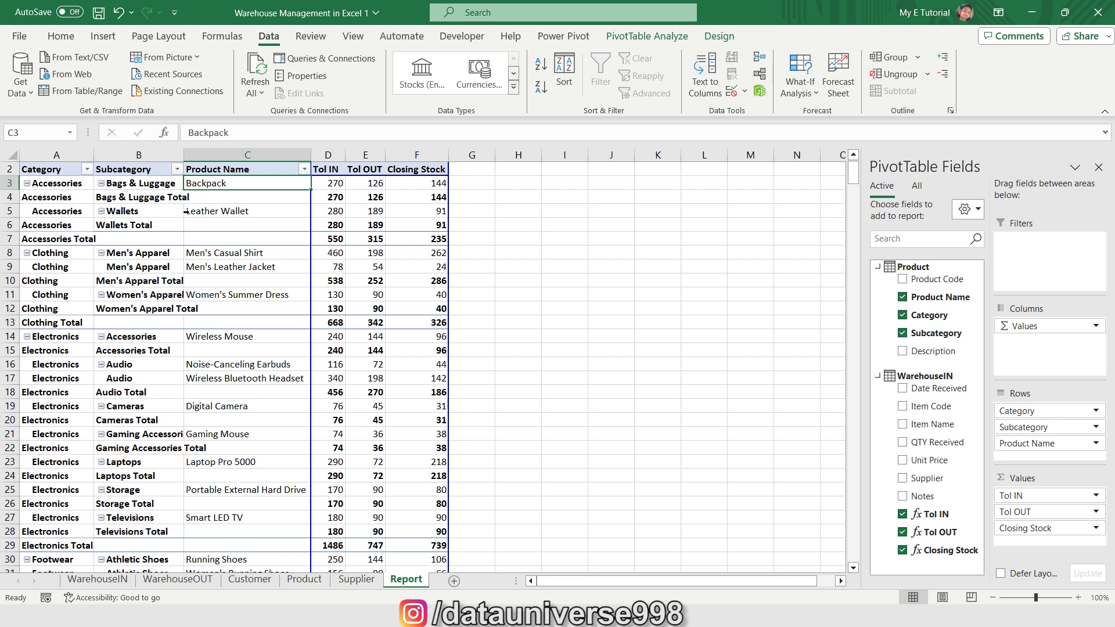
double_click(181, 156)
left_click(138, 253)
key("Right")
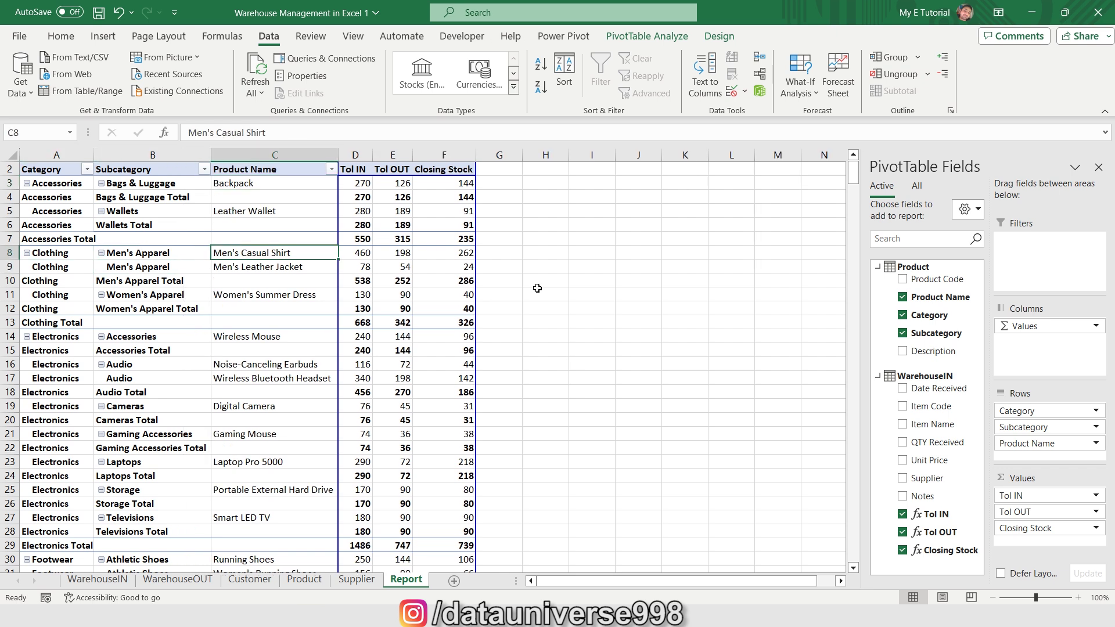
key("Right")
key("Right")
key("Right")
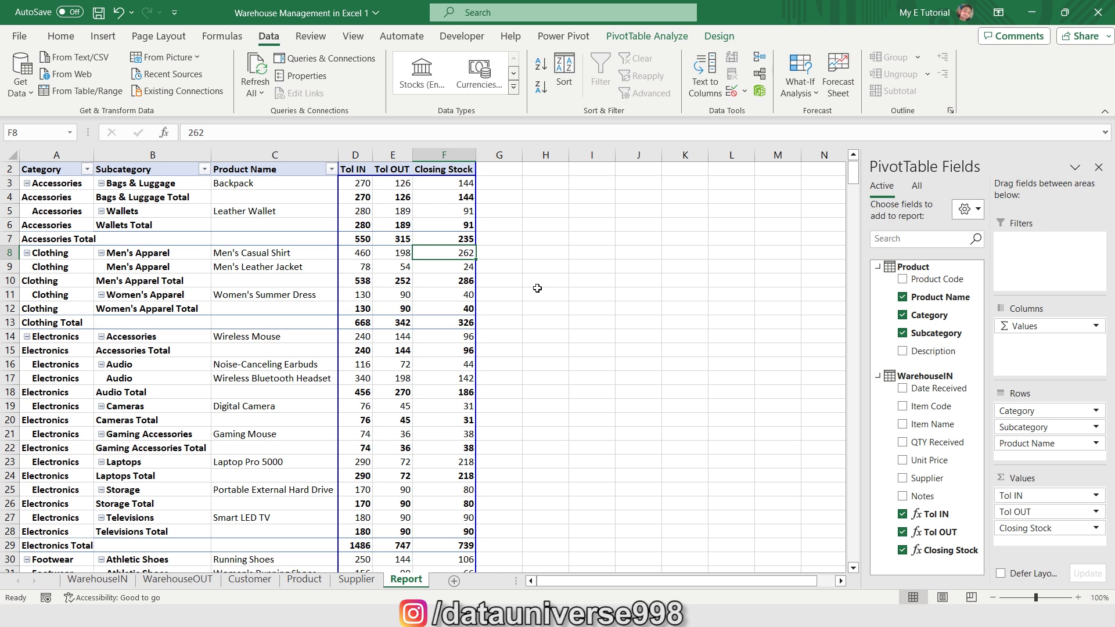
- Insert slicers for Category, Subcategory, Year, Month and City on the Report pivot
left_click(52, 154)
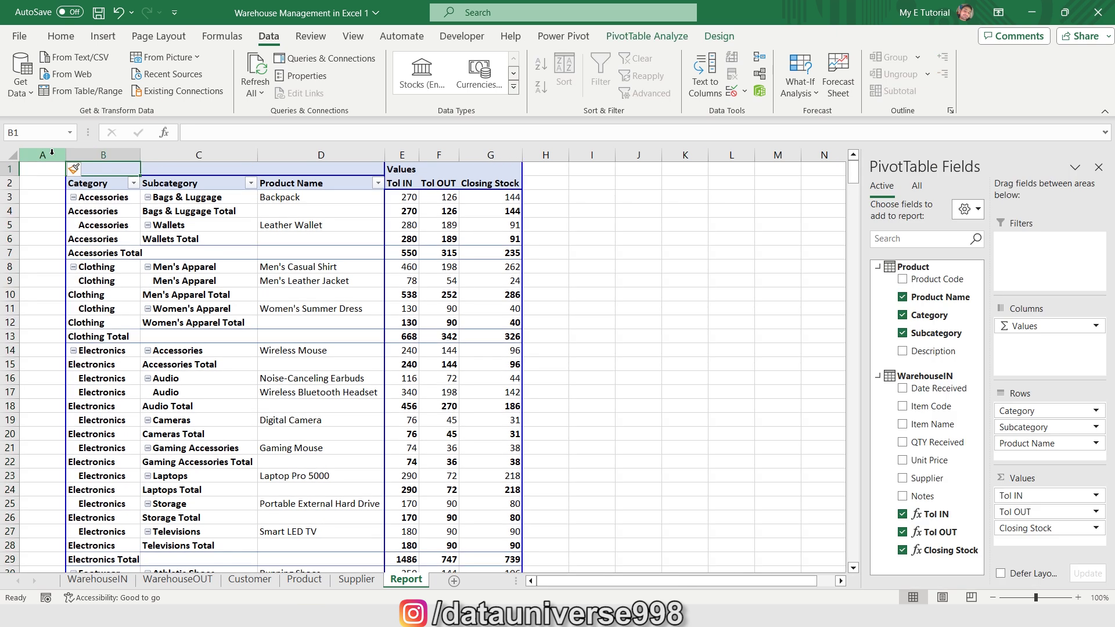
left_click(103, 36)
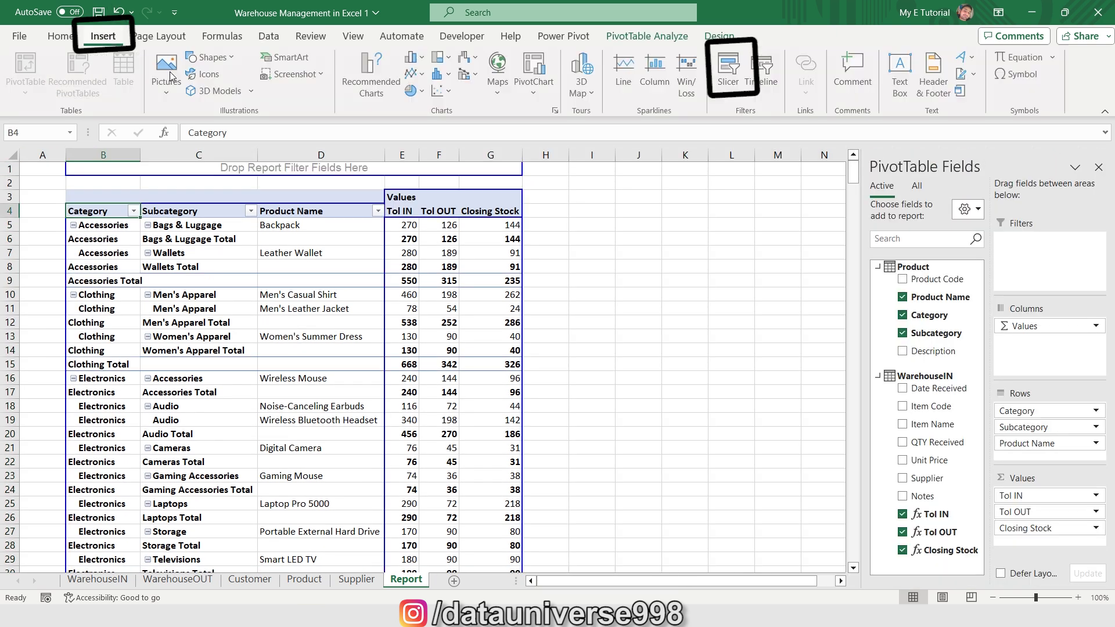
left_click(729, 72)
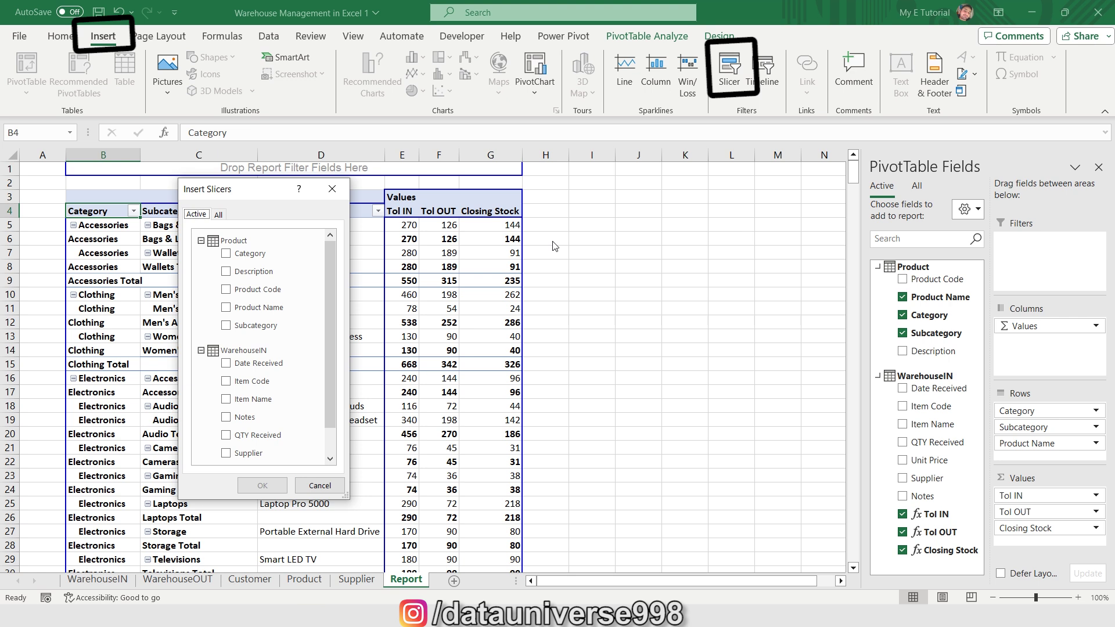
left_click(577, 229)
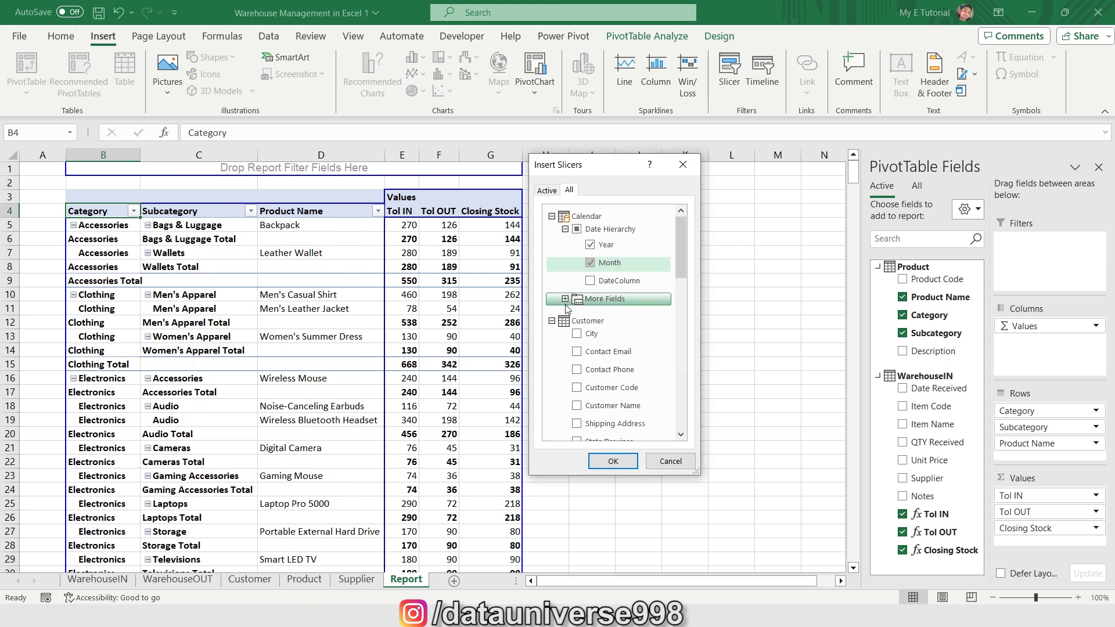
scroll(584, 273, "down", 7)
left_click(577, 258)
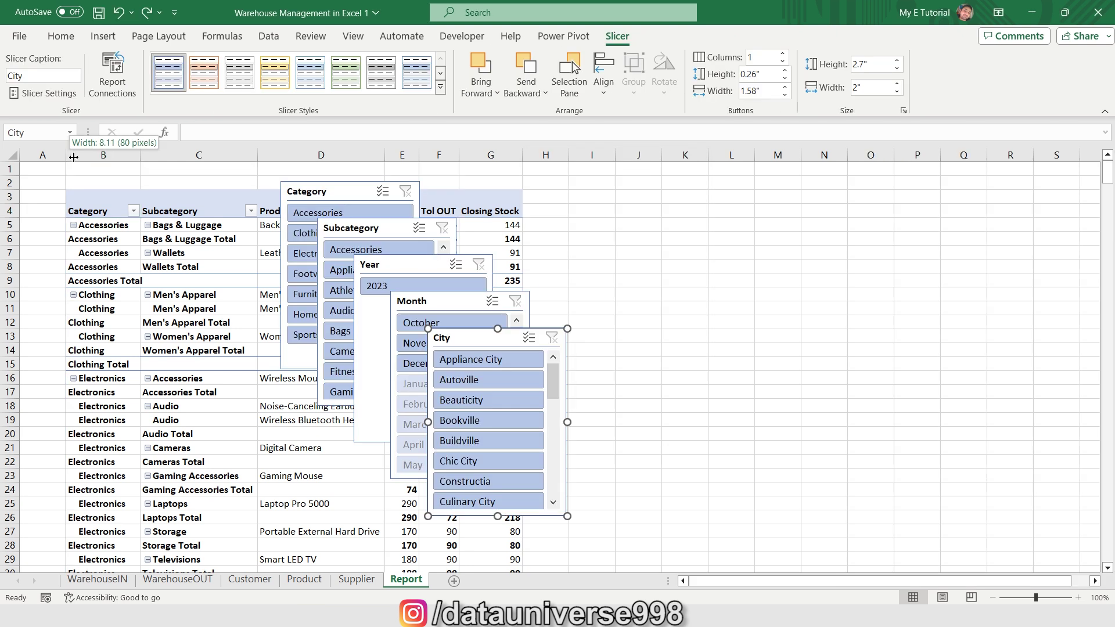
- Place the Category slicer left of the table with Subcategory beneath it
left_click(614, 461)
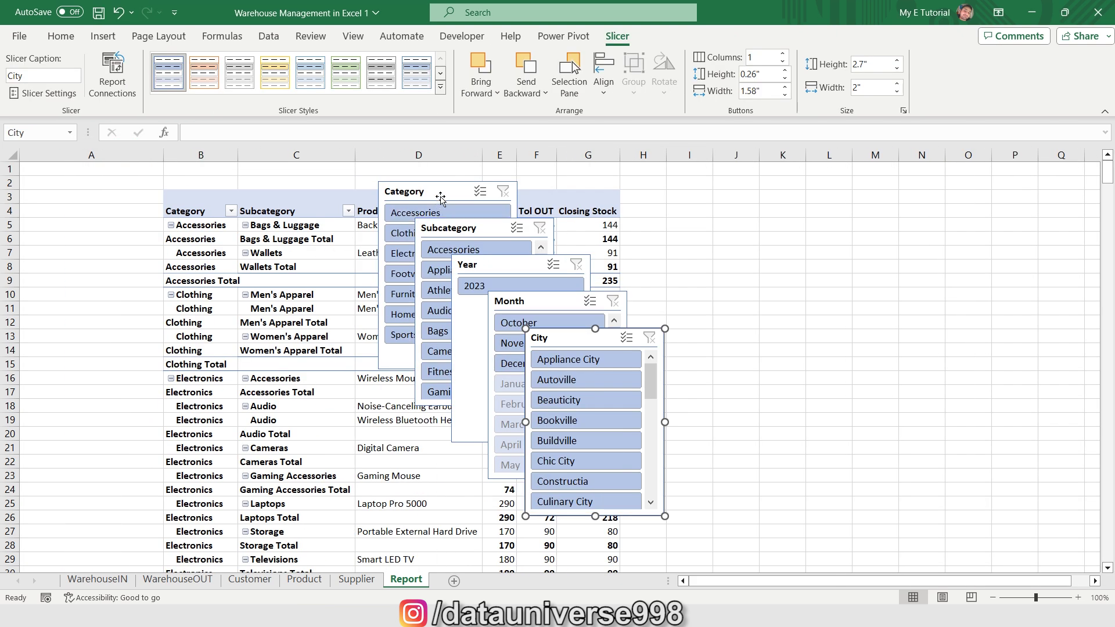
left_click_drag(427, 192, 69, 174)
left_click_drag(471, 230, 77, 348)
left_click(87, 174, "ctrl")
left_click_drag(124, 202, 124, 204)
- Make row 1 taller and fit a one-button-high Year slicer there above the table
left_click_drag(511, 264, 433, 248)
left_click_drag(444, 426, 445, 287)
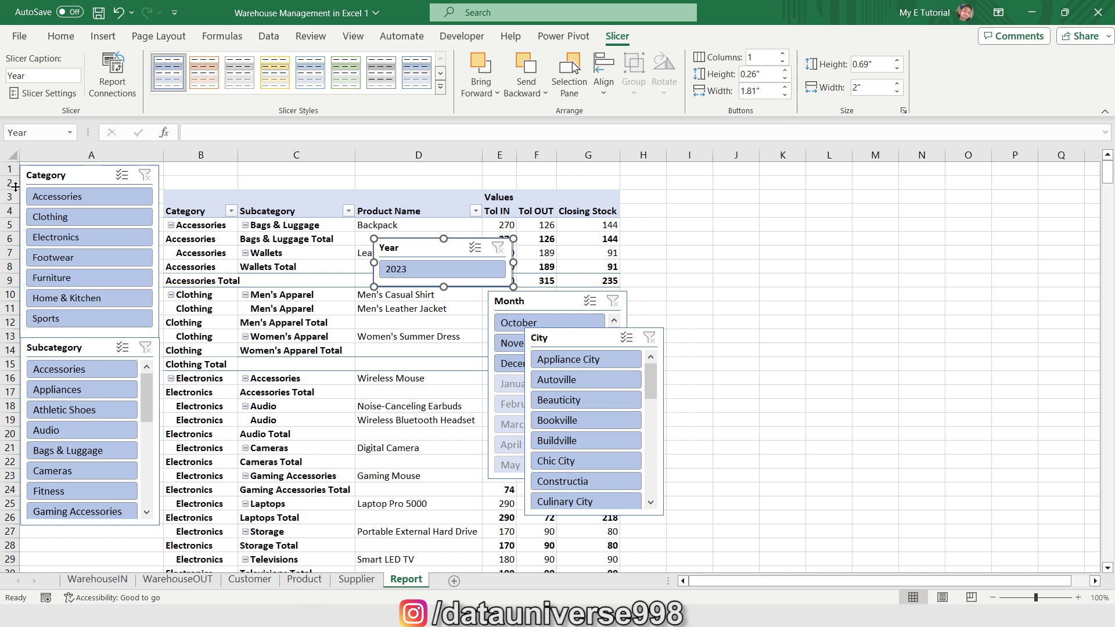
left_click_drag(10, 176, 10, 204)
left_click_drag(407, 275, 200, 175)
- Give the Month slicer 3 button columns and fit it as one row beside Year
left_click(540, 329)
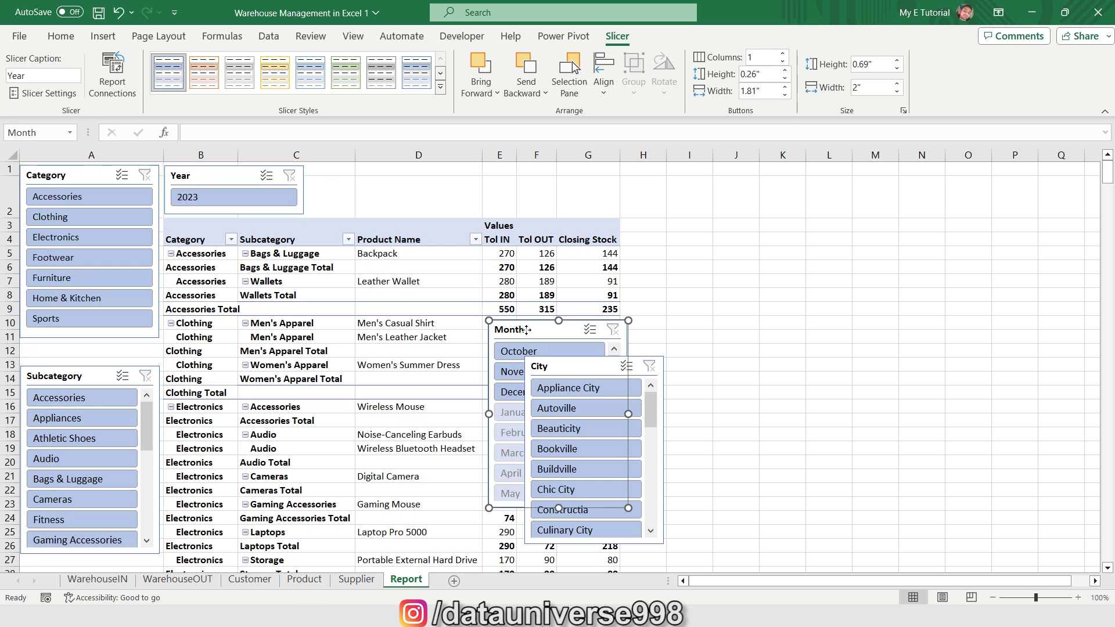
left_click(766, 56)
key("Return")
left_click_drag(540, 330, 355, 176)
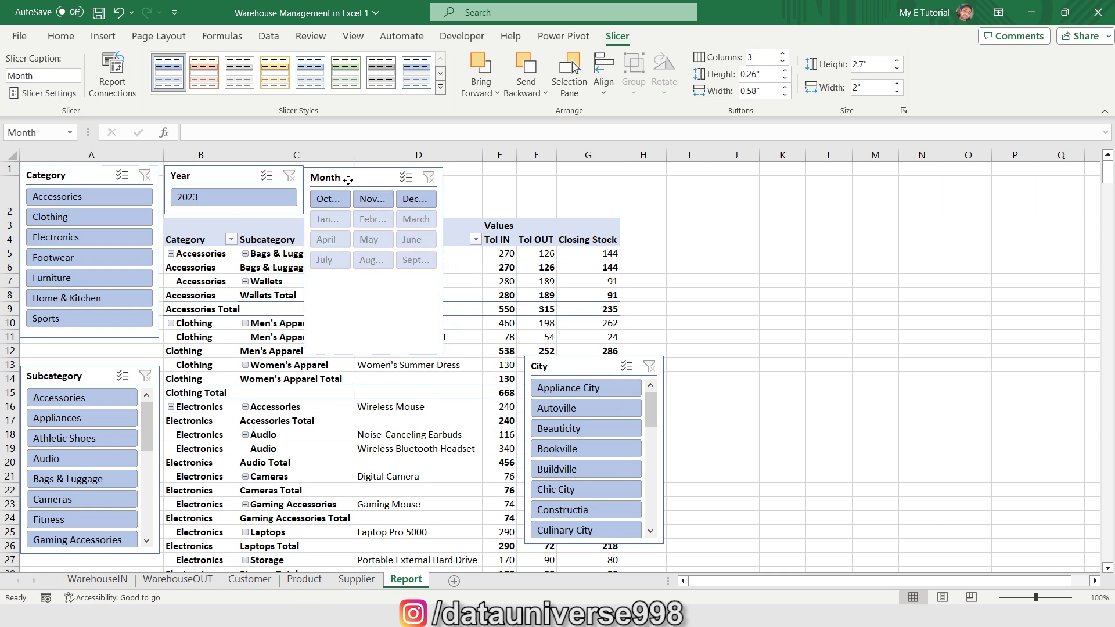
left_click_drag(444, 261, 482, 261)
left_click_drag(394, 355, 394, 215)
- Set the Category slicer to 2 button columns and shorten it to fit
left_click(70, 174)
left_click(761, 57)
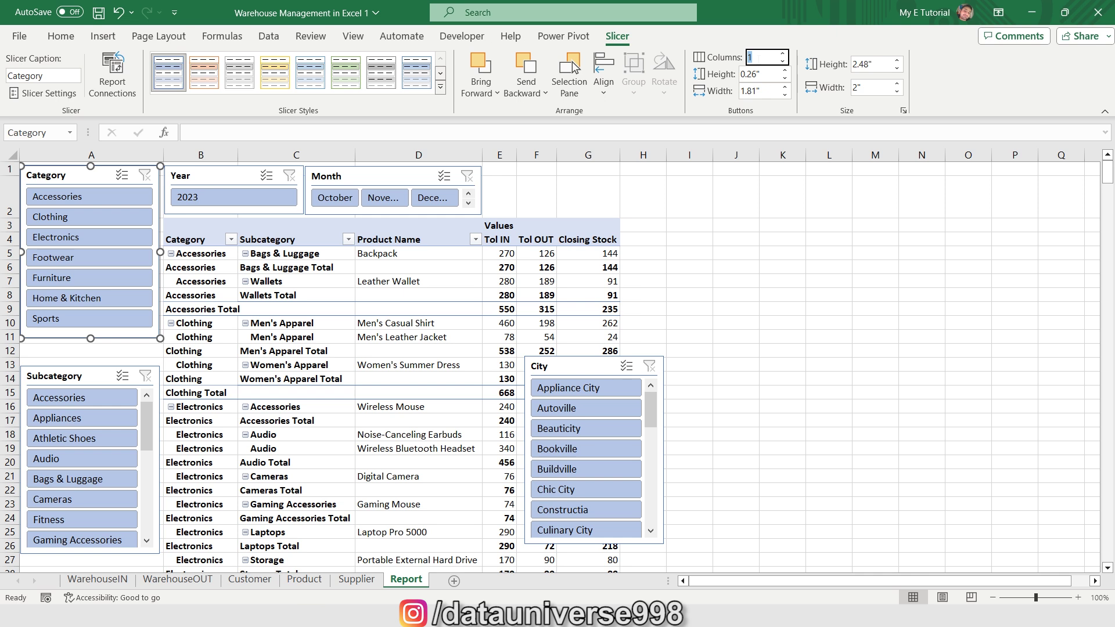
type("2")
key("Return")
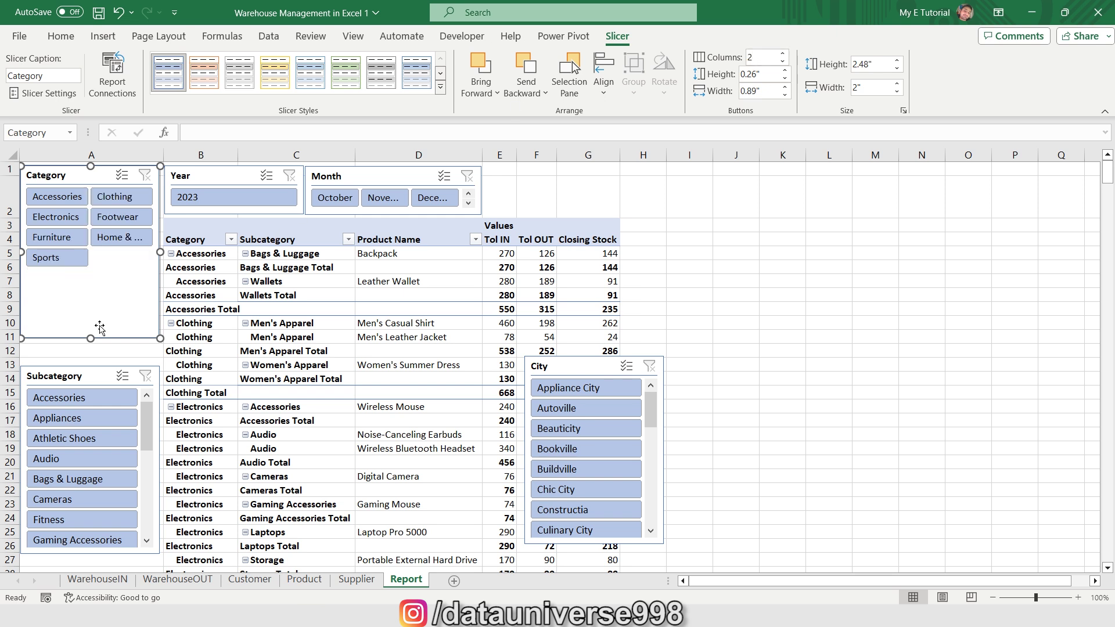
left_click_drag(90, 338, 90, 273)
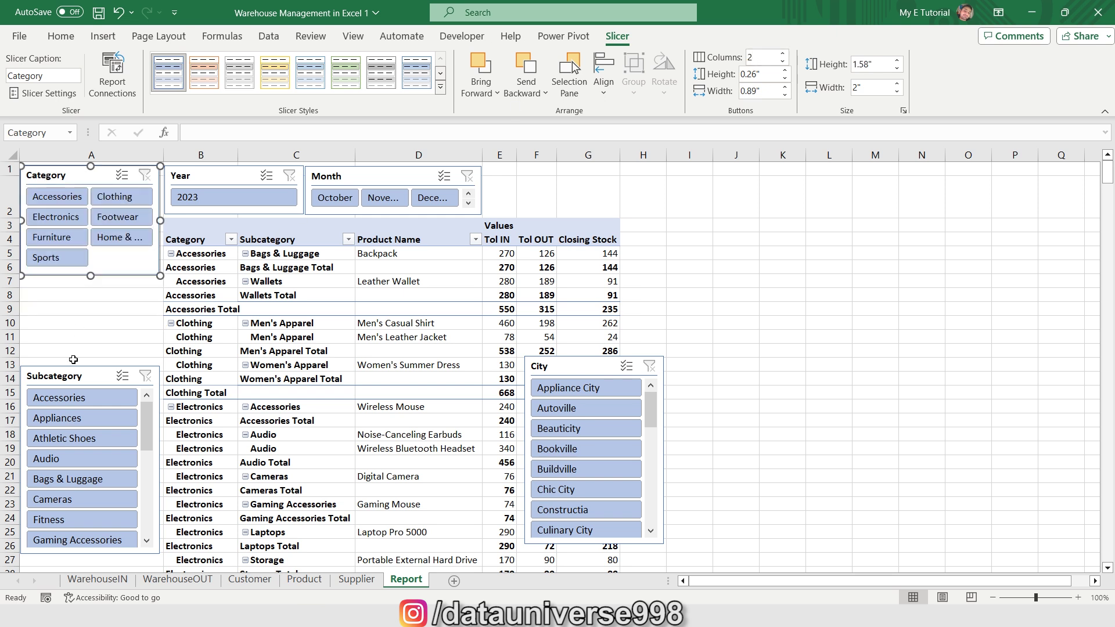
- Set Subcategory and City slicers to 2 columns, moving Subcategory up under Category
left_click(73, 378)
left_click(762, 57)
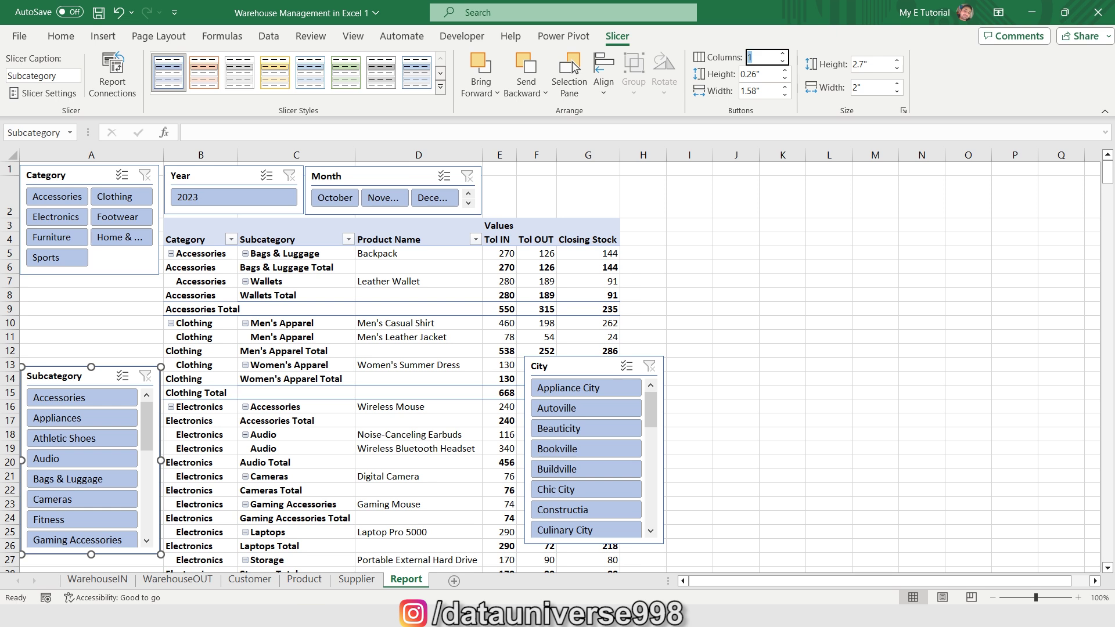
key("Return")
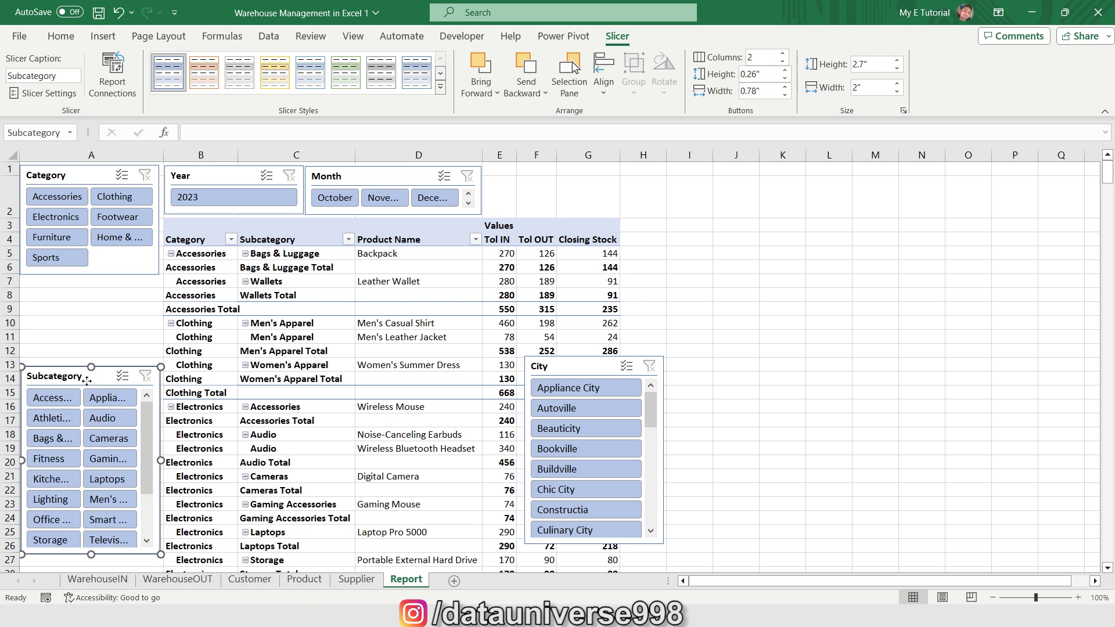
left_click_drag(87, 379, 84, 287)
left_click(572, 367)
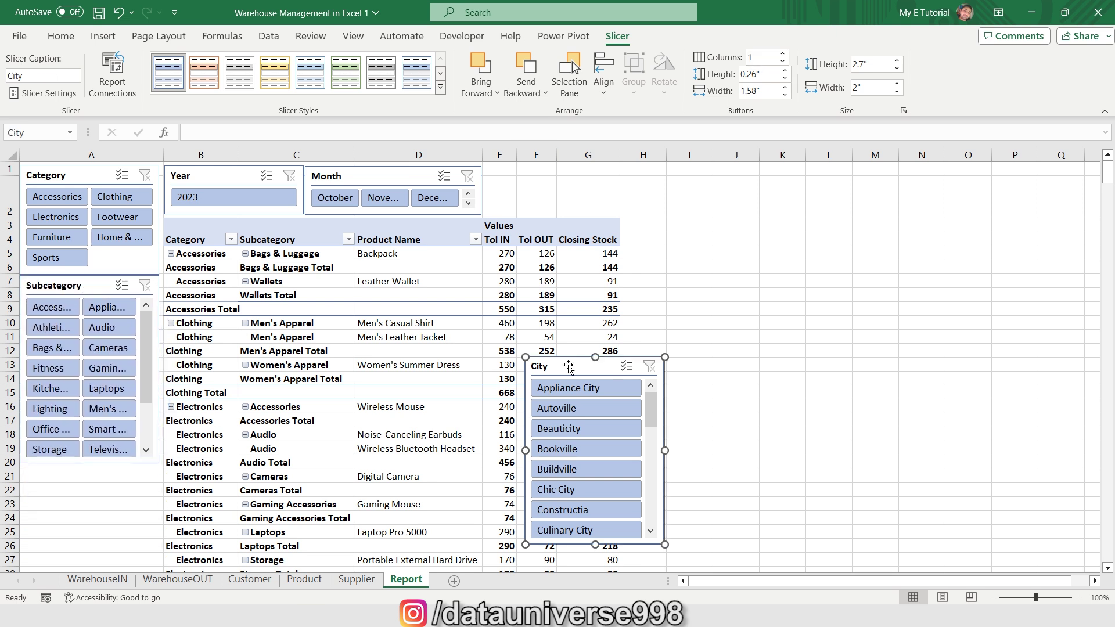
left_click(762, 57)
type("2")
key("Return")
- Move the City slicer beneath Subcategory and turn off the sheet gridlines
left_click_drag(581, 365, 75, 474)
left_click(353, 36)
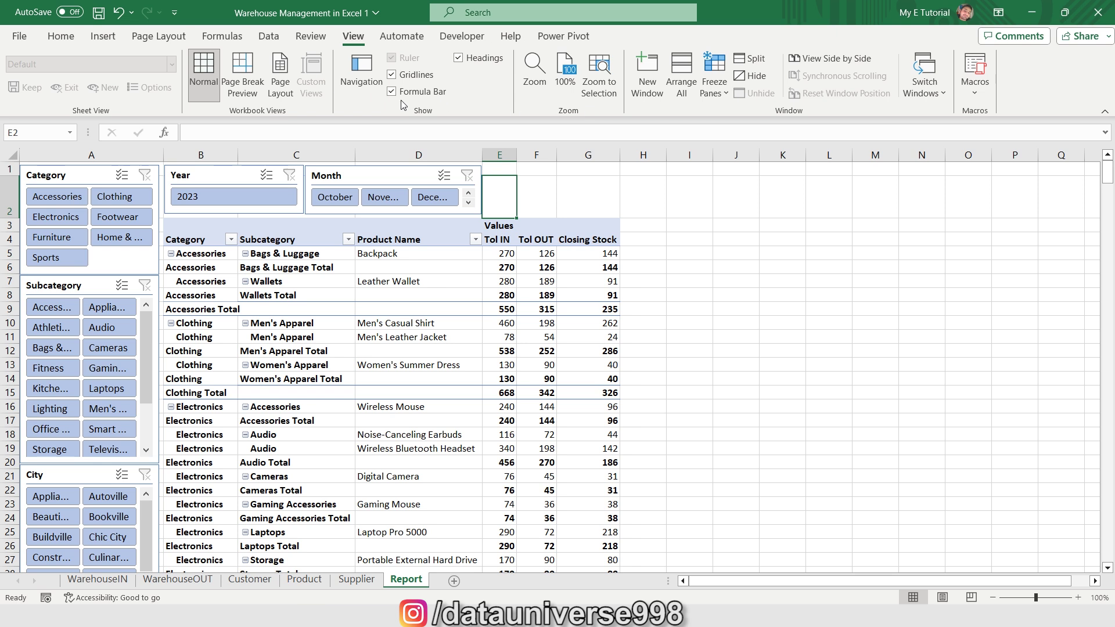
left_click(391, 75)
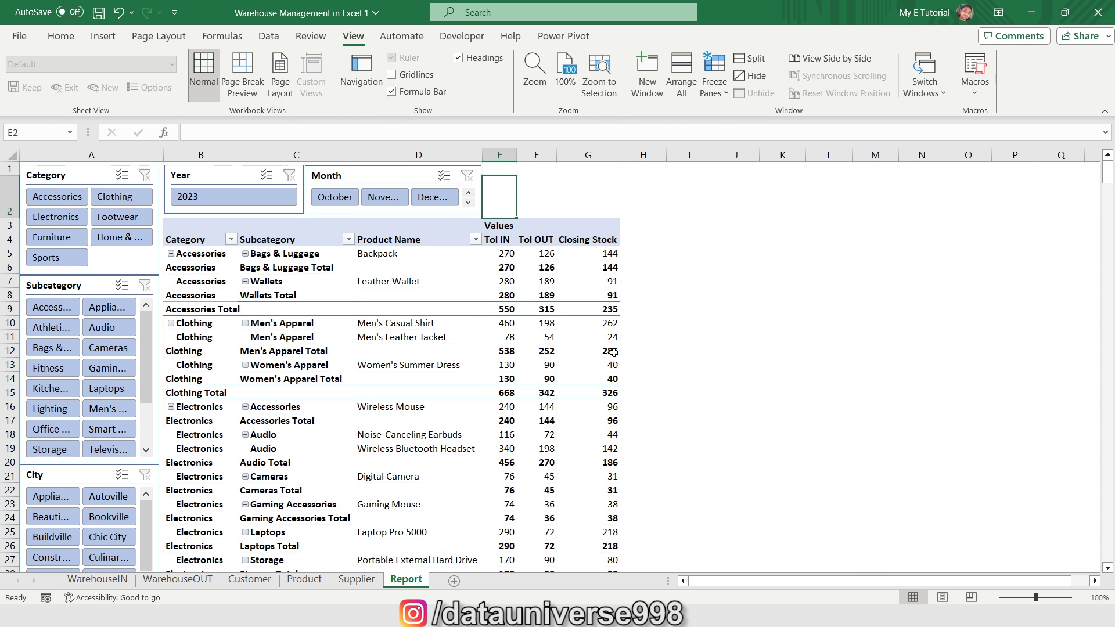
- Auto-hide the ribbon and select the City slicer for removal
left_click(998, 12)
left_click(1000, 52)
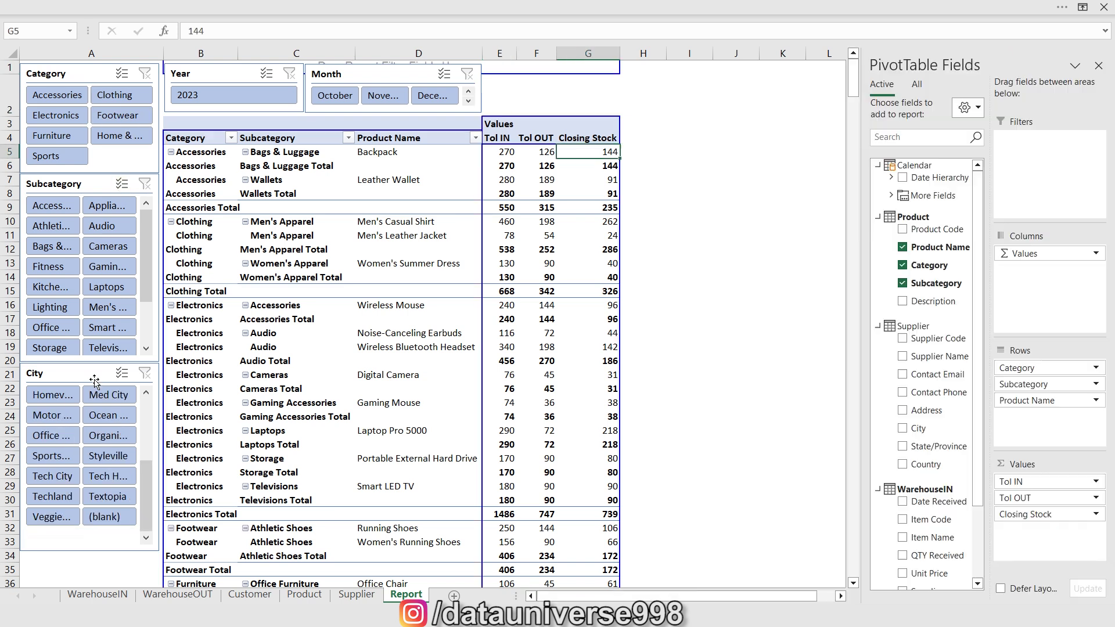
left_click(94, 381)
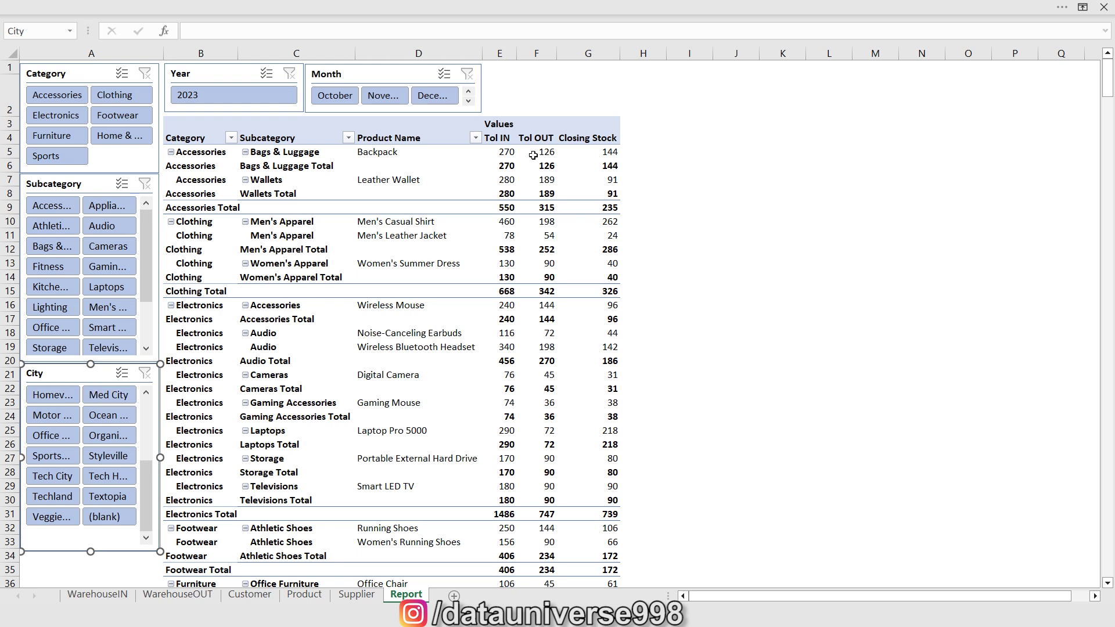
- Remove the City slicer and test Accessories filters in Category and Subcategory, then clear them
key("Escape")
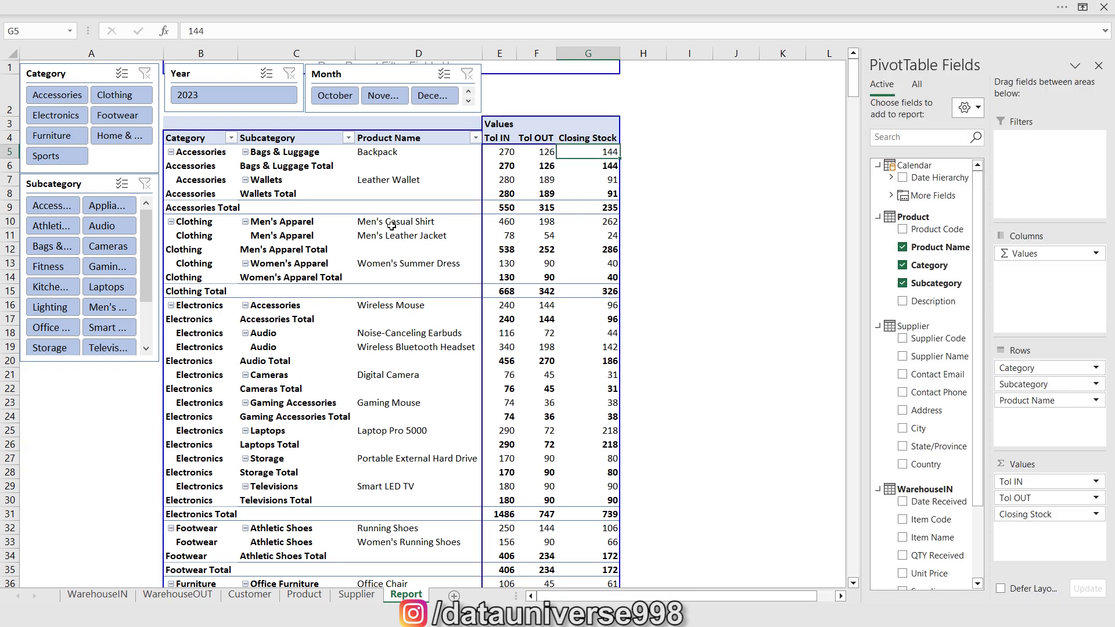
left_click(57, 94)
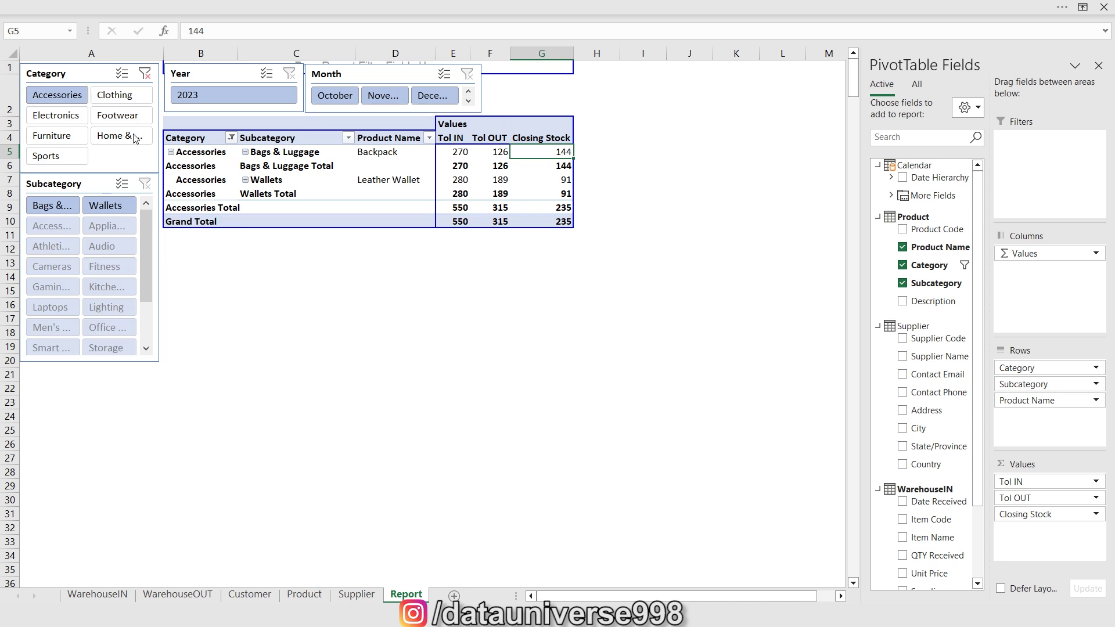
left_click_drag(70, 100, 79, 181)
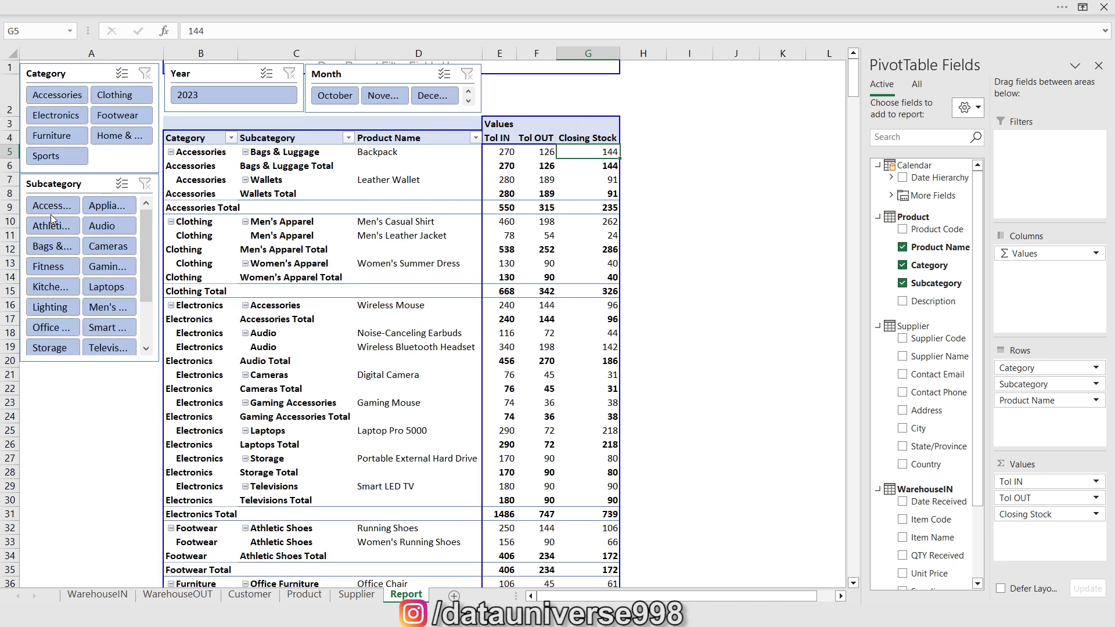
left_click(52, 211)
left_click(145, 184)
- Try October, November and December in the Month slicer, ending on October (995 closing)
left_click(334, 97)
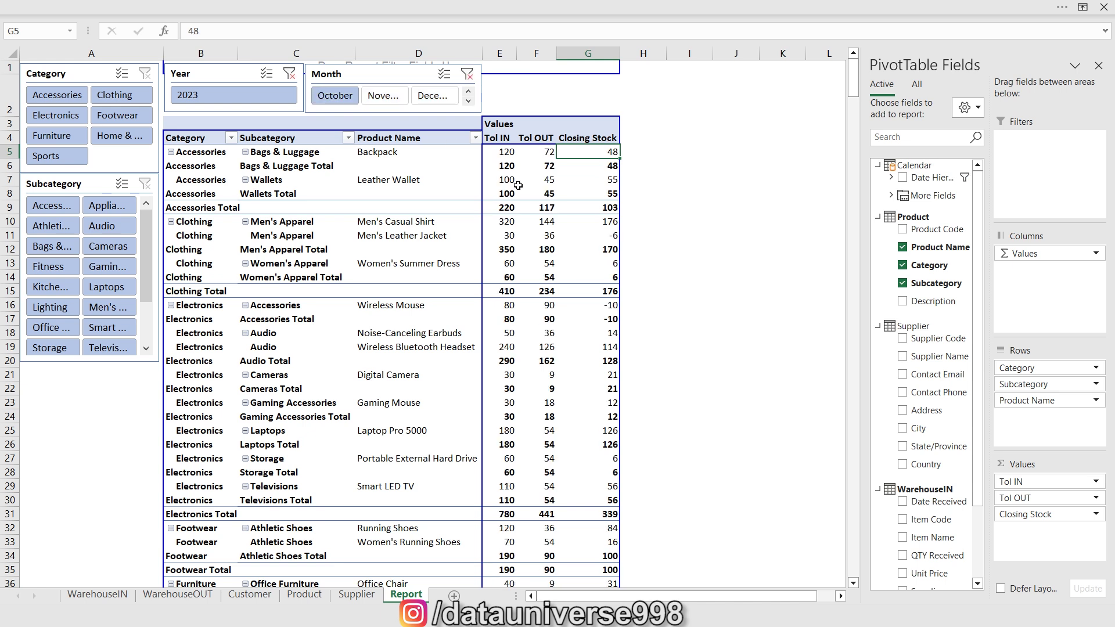
left_click(370, 98)
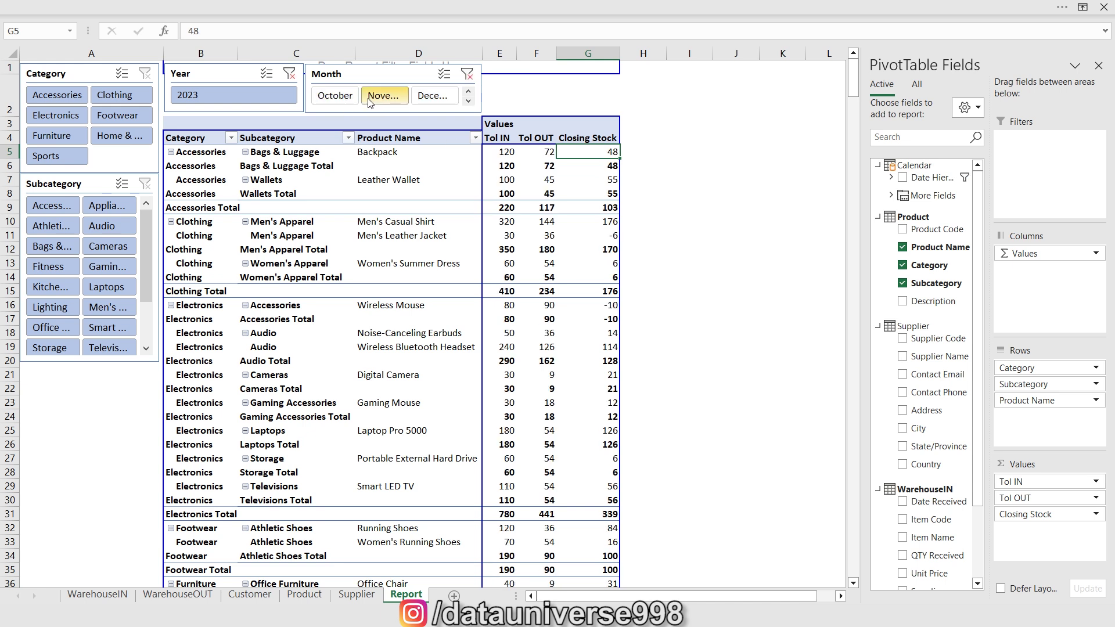
left_click(432, 96)
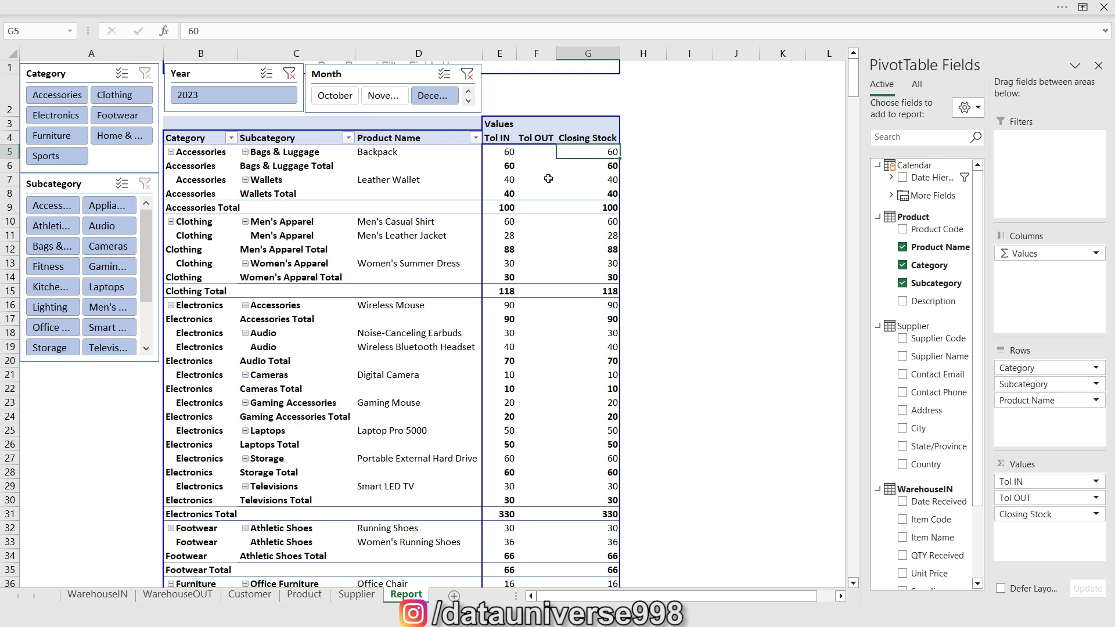
scroll(546, 197, "down", 3)
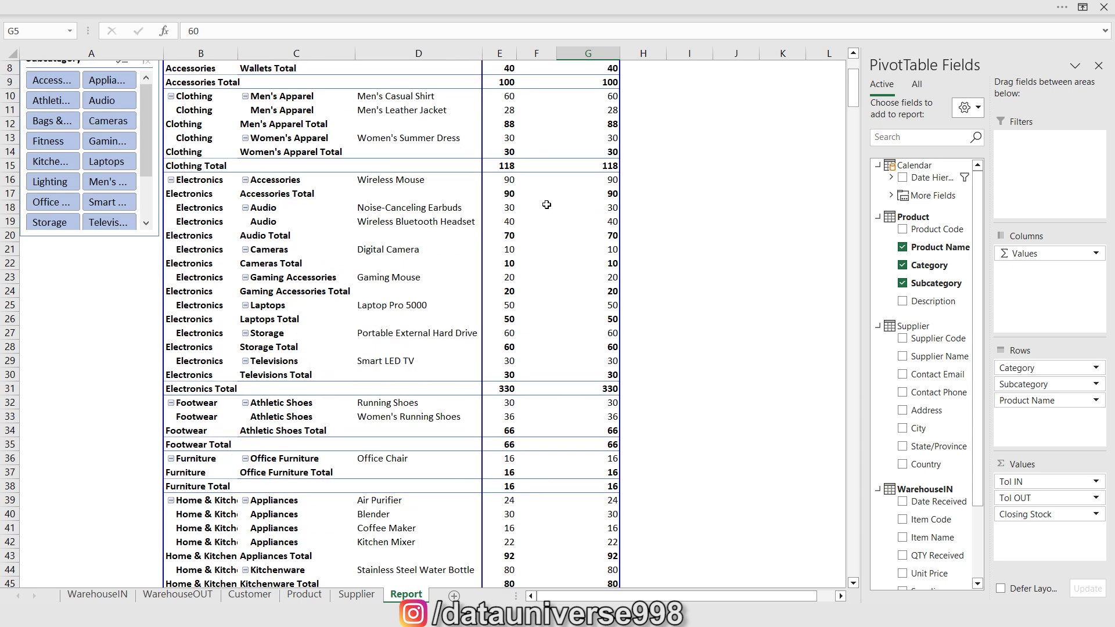
scroll(547, 204, "up", 3)
left_click(335, 95)
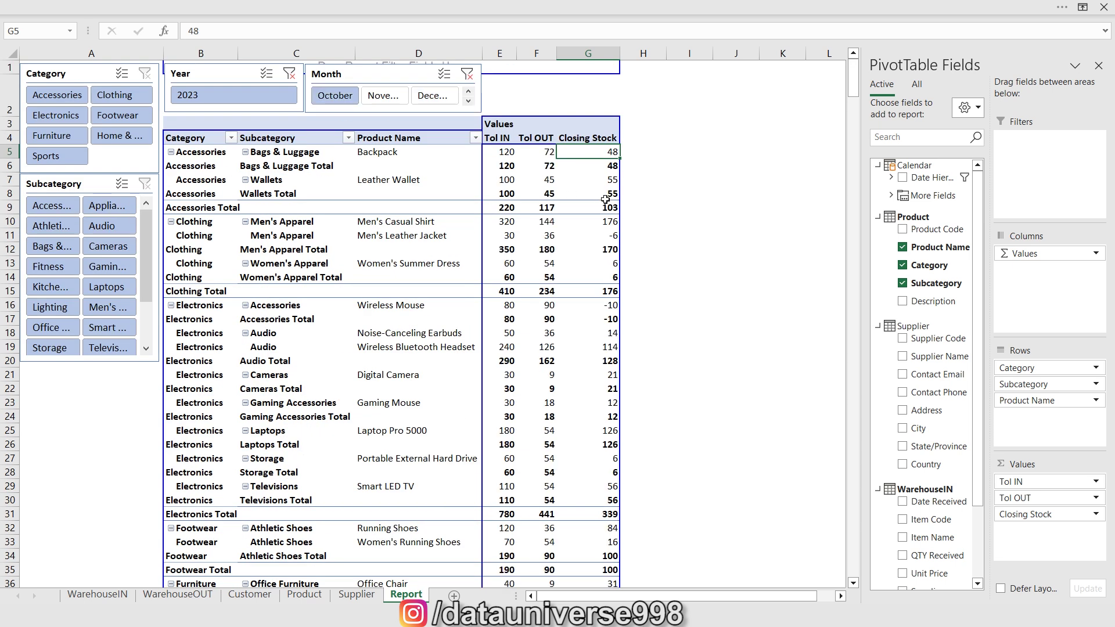
scroll(524, 172, "down", 9)
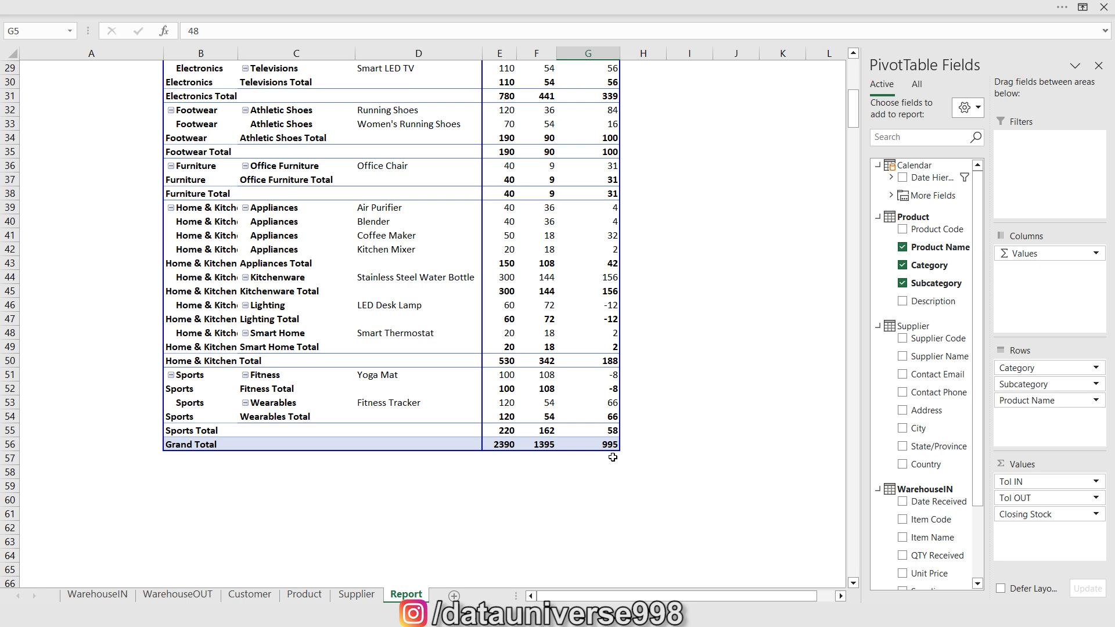
scroll(538, 288, "up", 9)
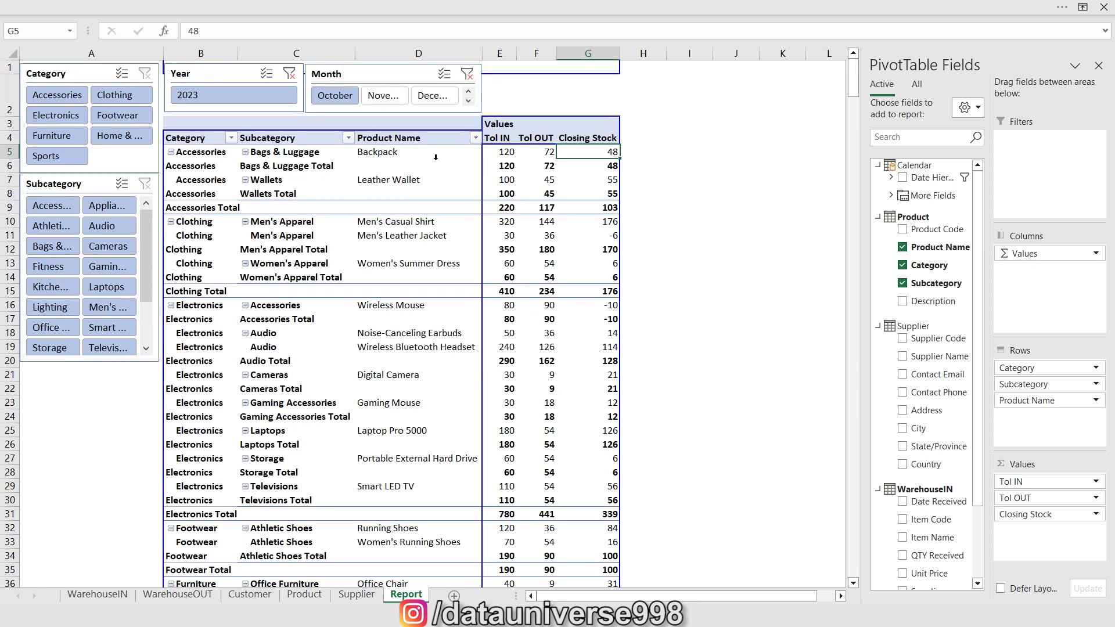